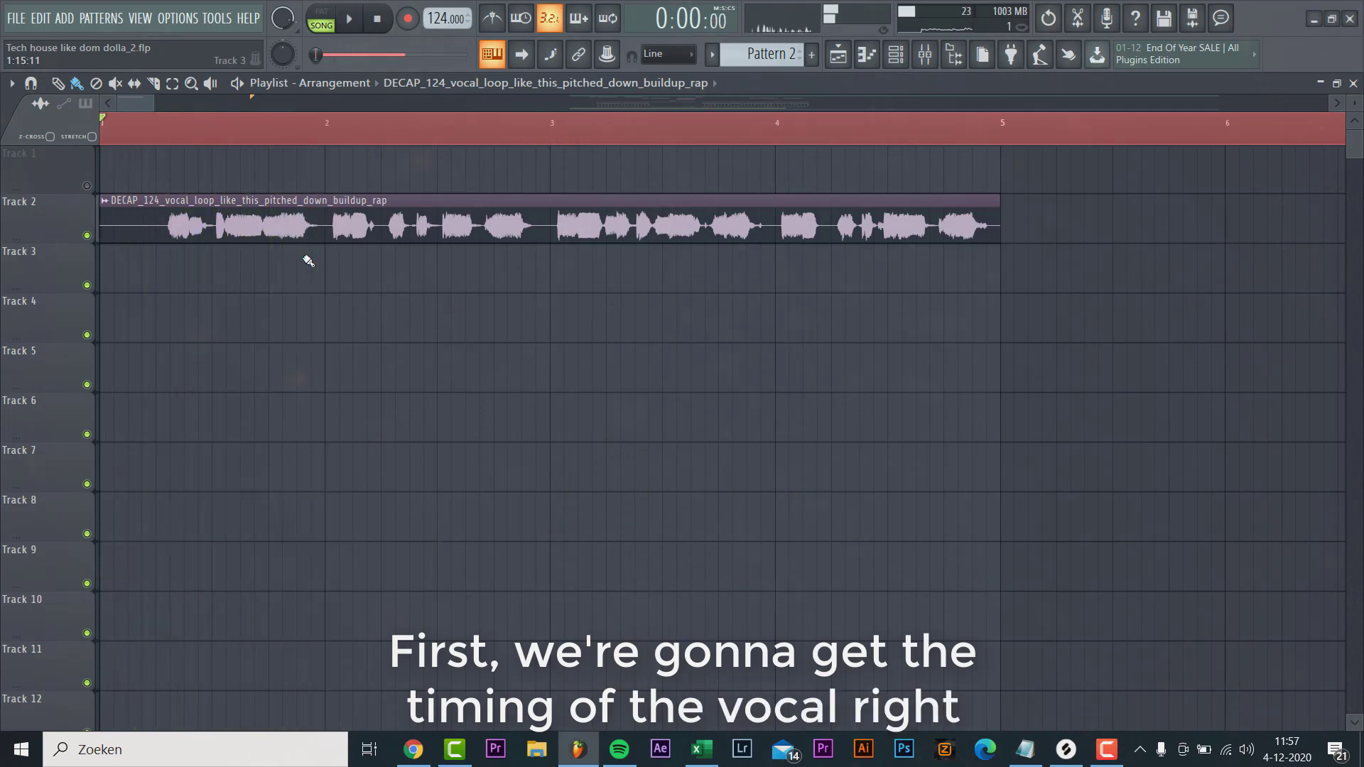
- Align the vocal clip on Track 2 with the grid and slice it around the short phrase at bar 2
scroll(332, 226, "up", 4, "ctrl")
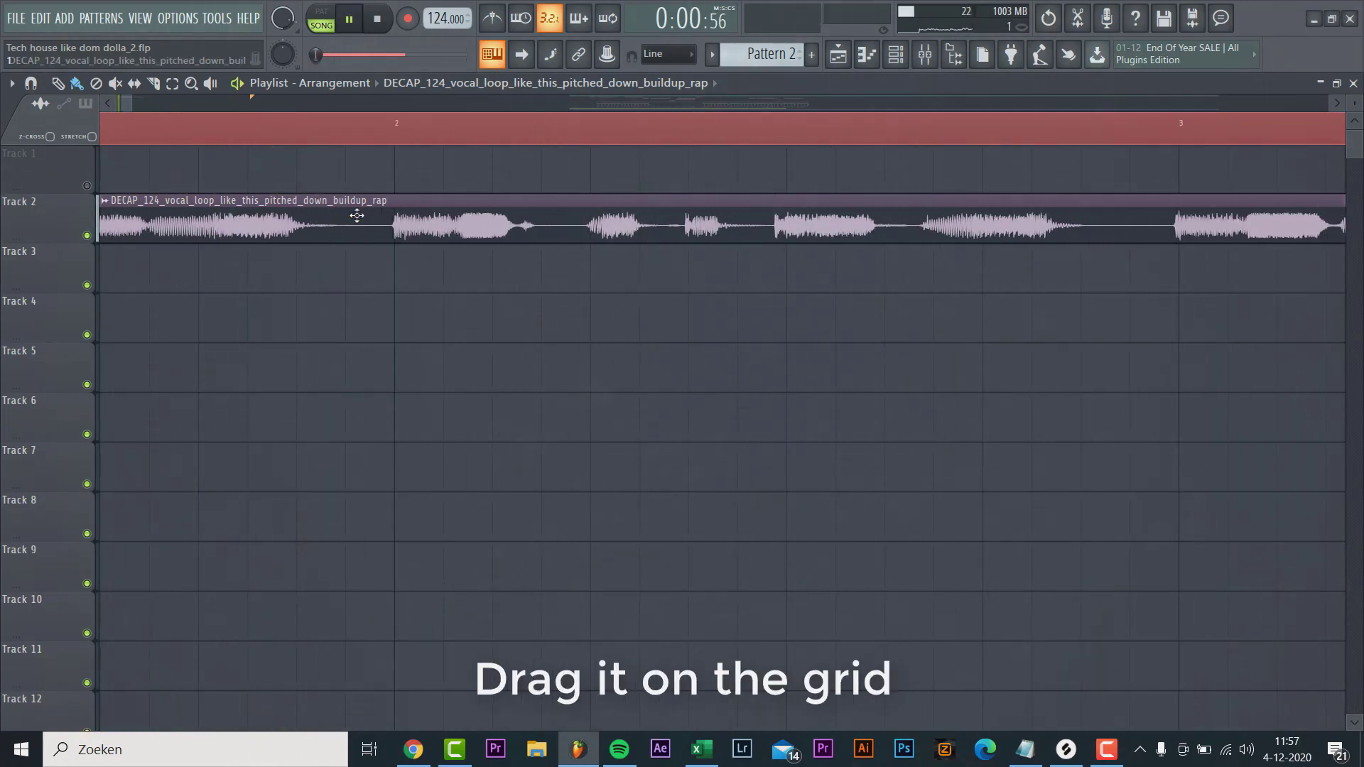
scroll(356, 274, "down", 4, "ctrl")
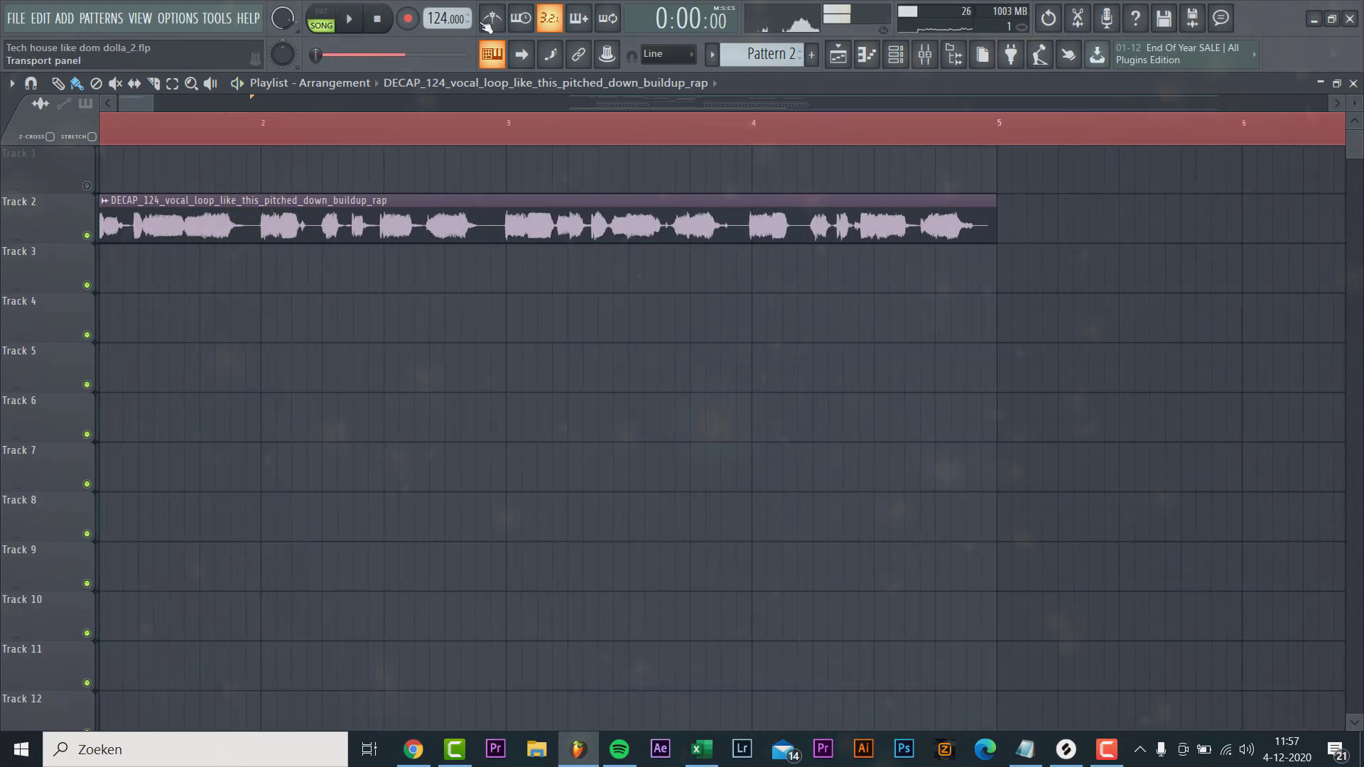
key("space")
scroll(282, 249, "down", 2, "ctrl")
left_click(264, 221)
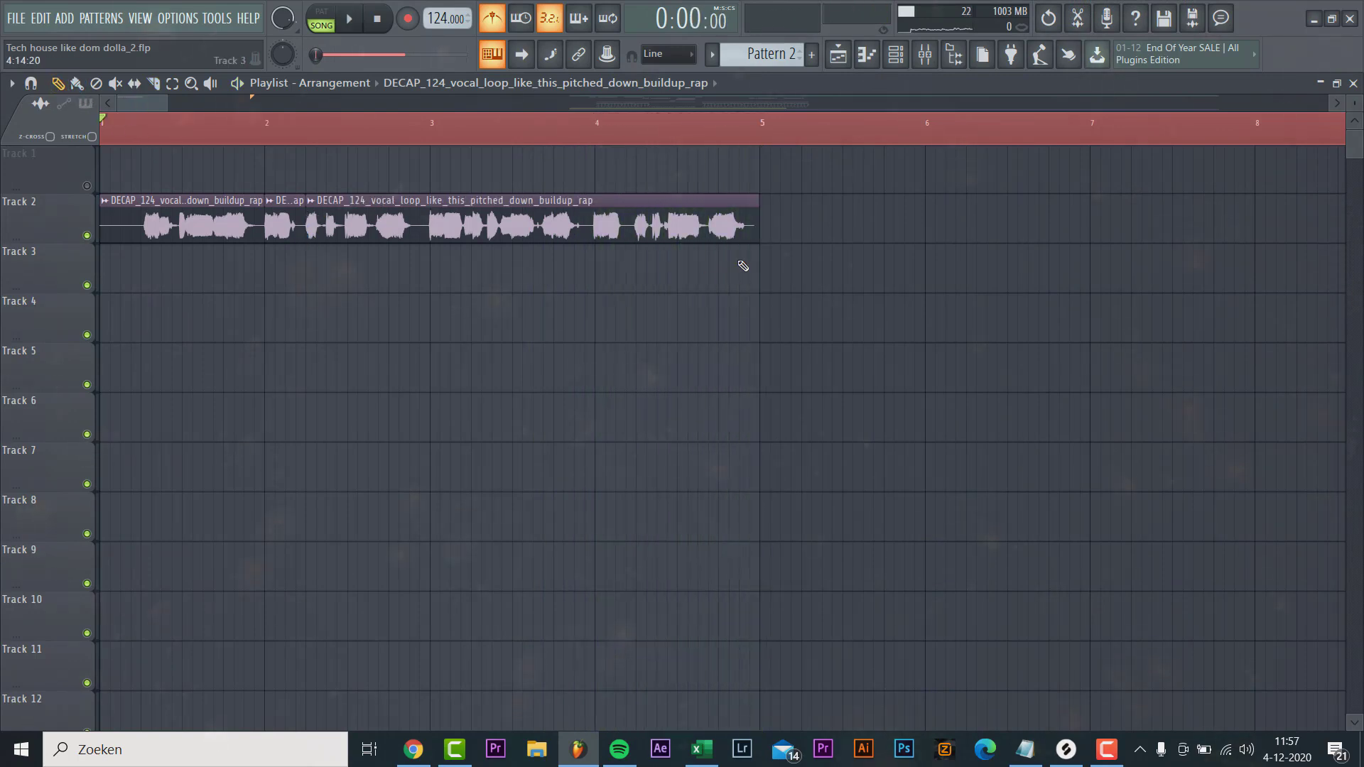
- Select the playlist range from bar 2 to bar 6 and delete the short vocal slice at bar 2
left_click(272, 128, "ctrl")
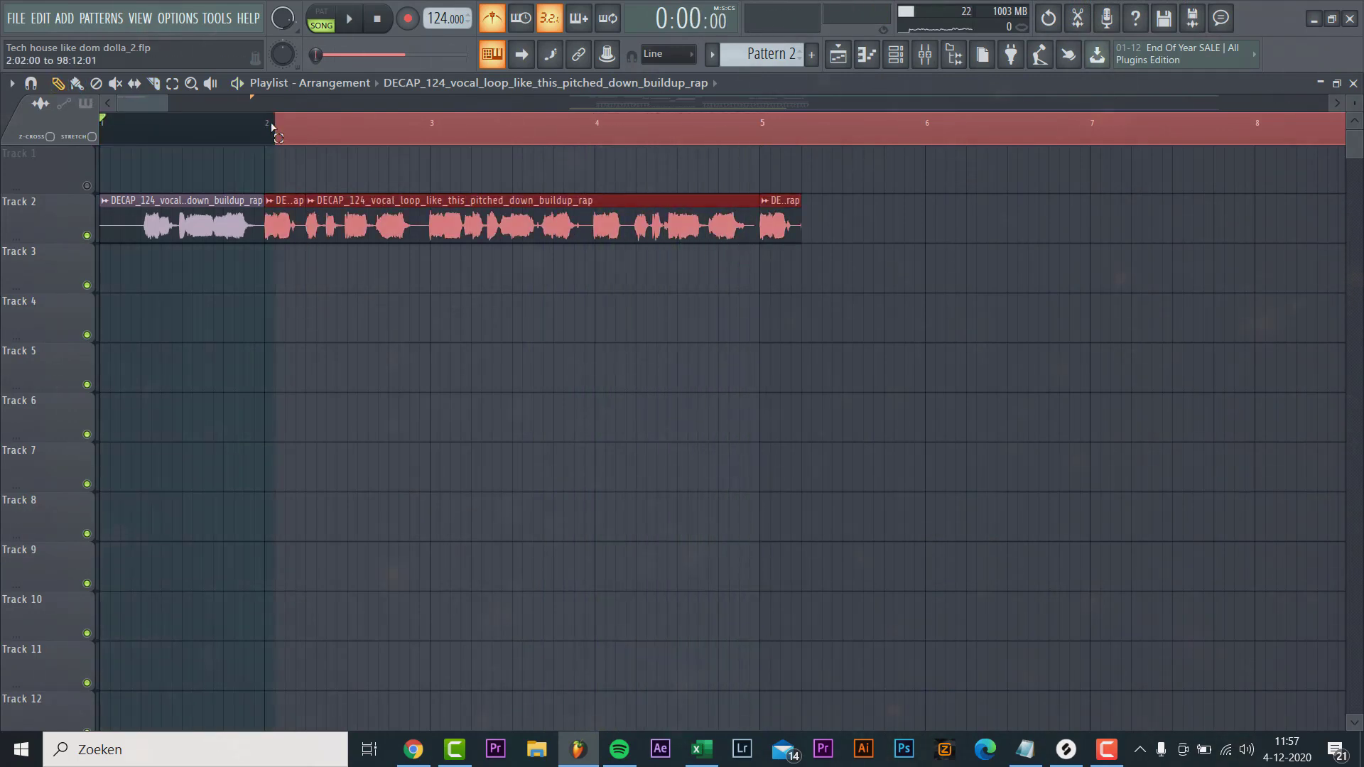
right_click(284, 226)
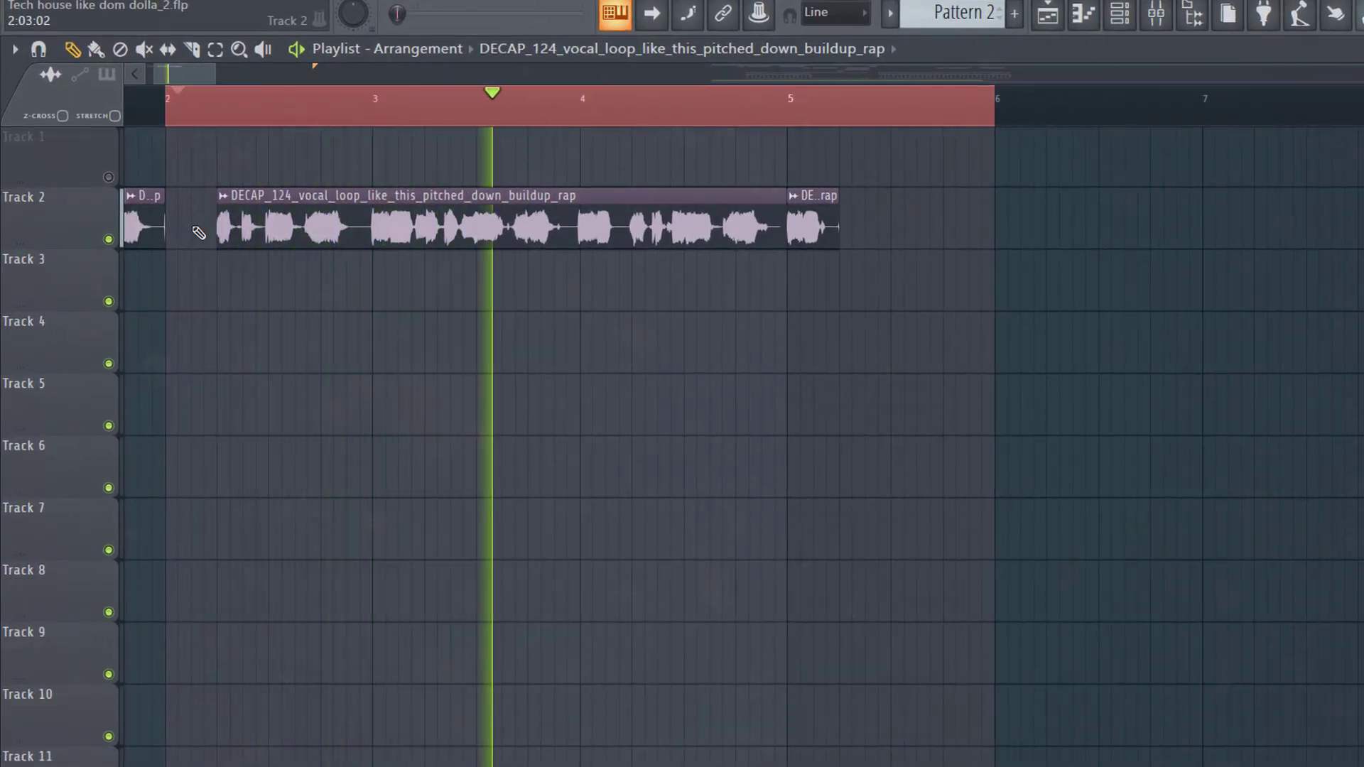
scroll(846, 257, "up", 2)
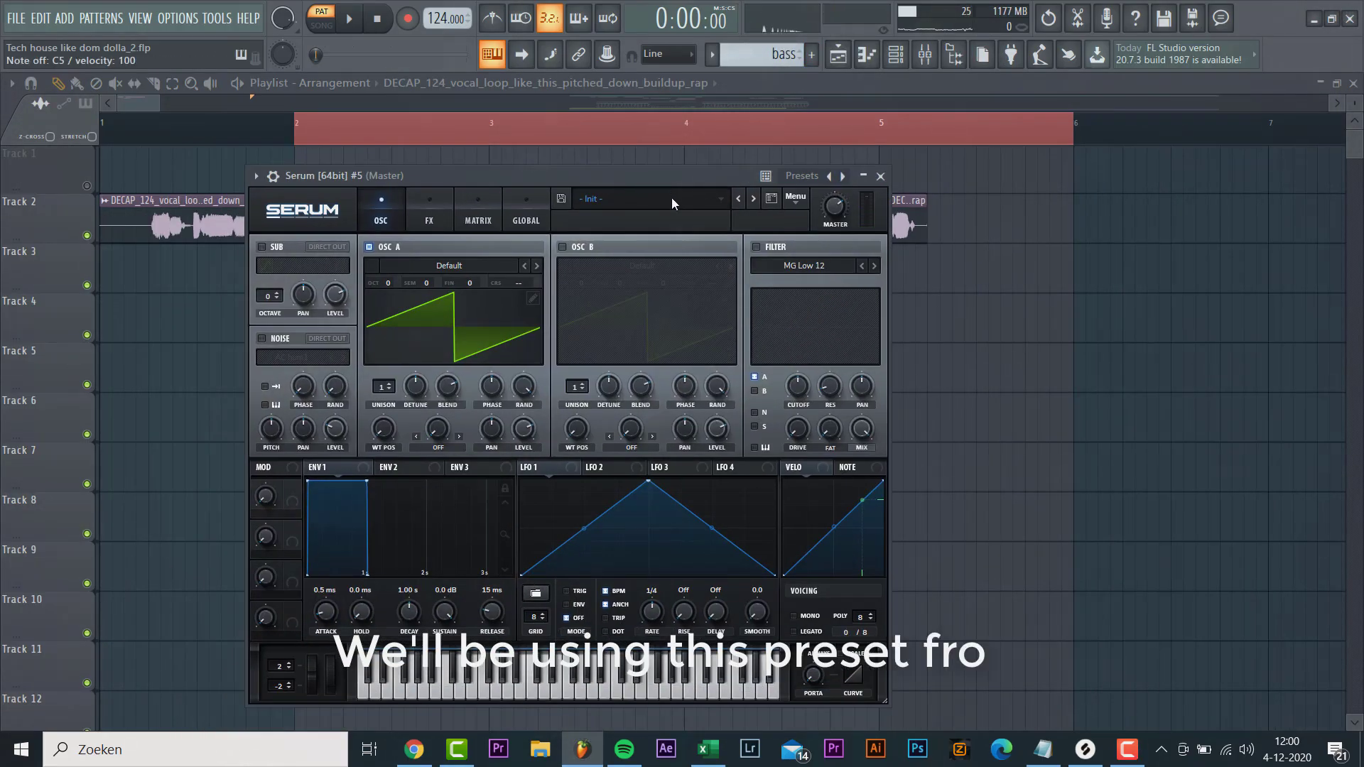
- Load the BS Biscits preset from Sonance Sounds Dirty Tech Vol. 2 into Serum and close the plugin window
left_click(671, 197)
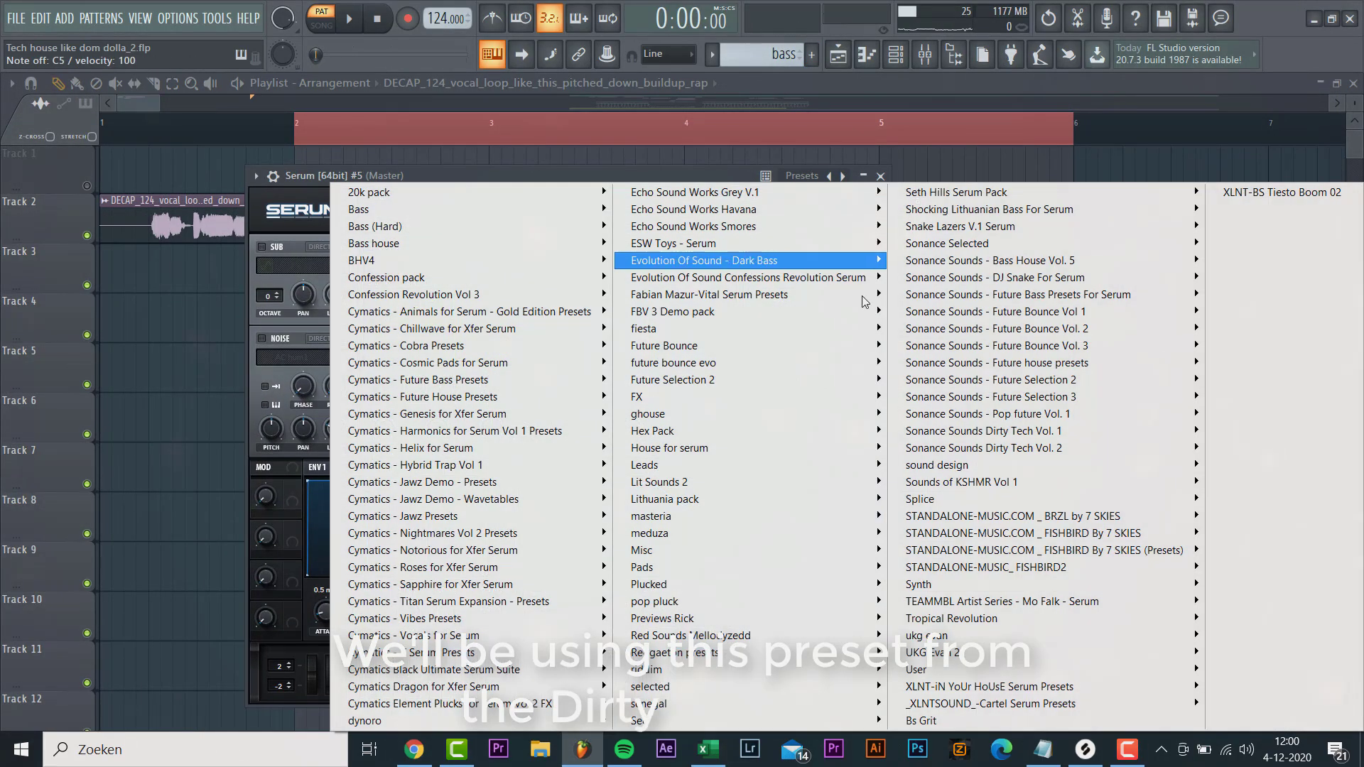
mouse_move(881, 449)
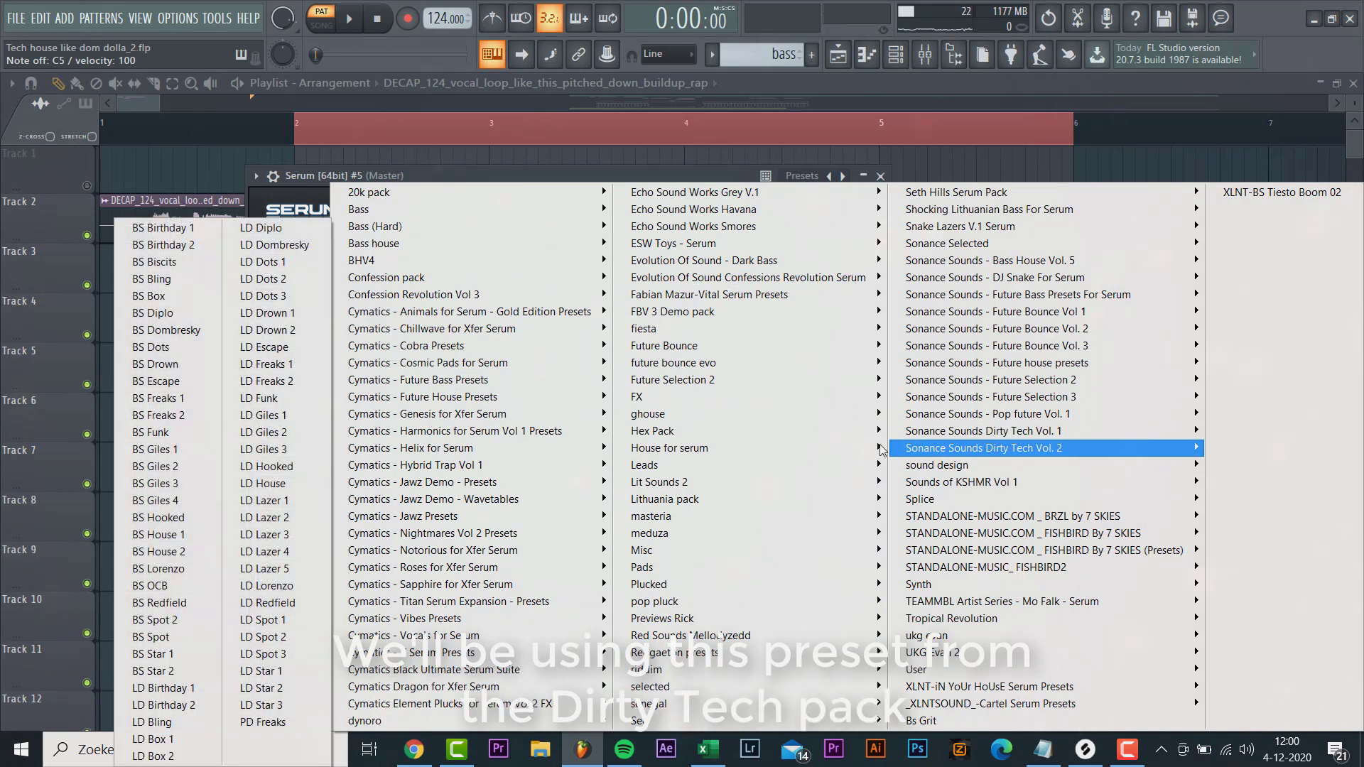
left_click(153, 262)
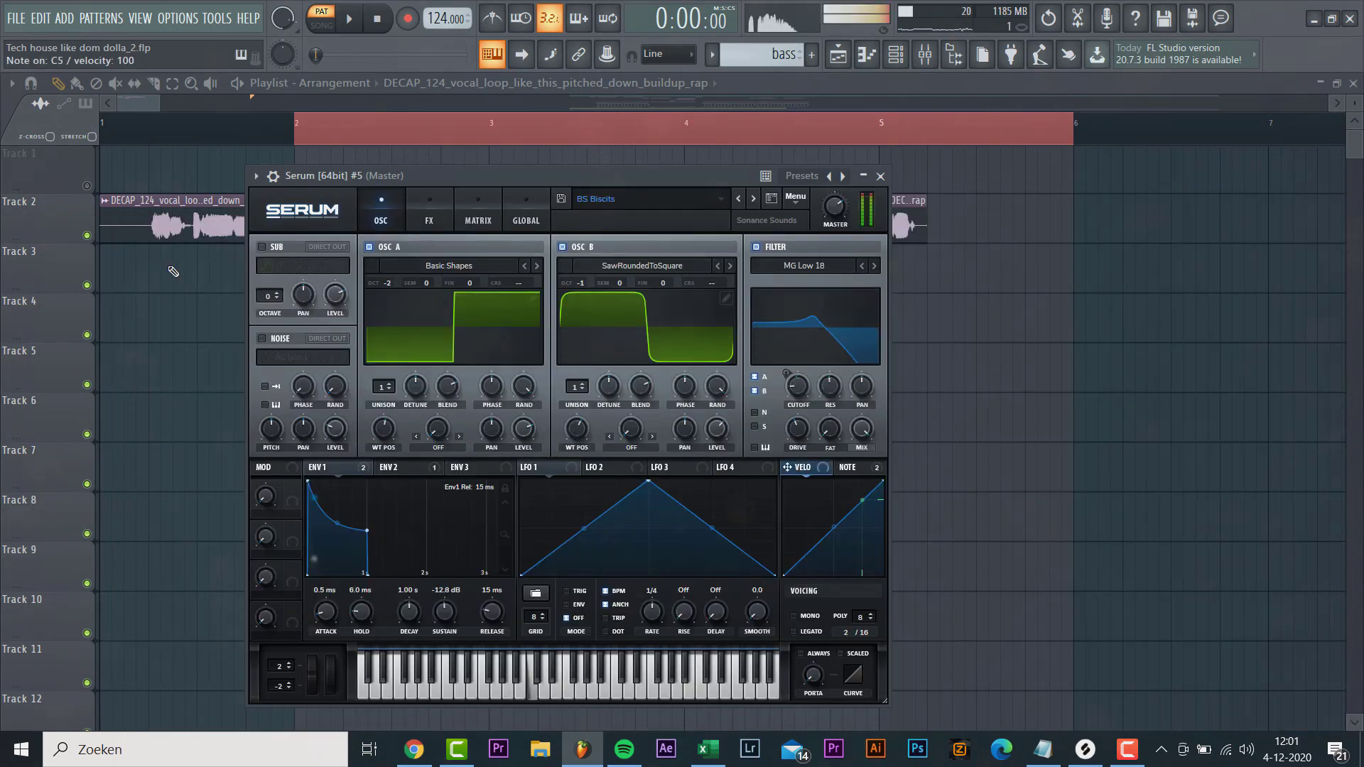
left_click(880, 177)
- Open the piano roll for Serum #5 and place two consecutive one-beat A#4 notes from the start of bar 1
right_click(596, 459)
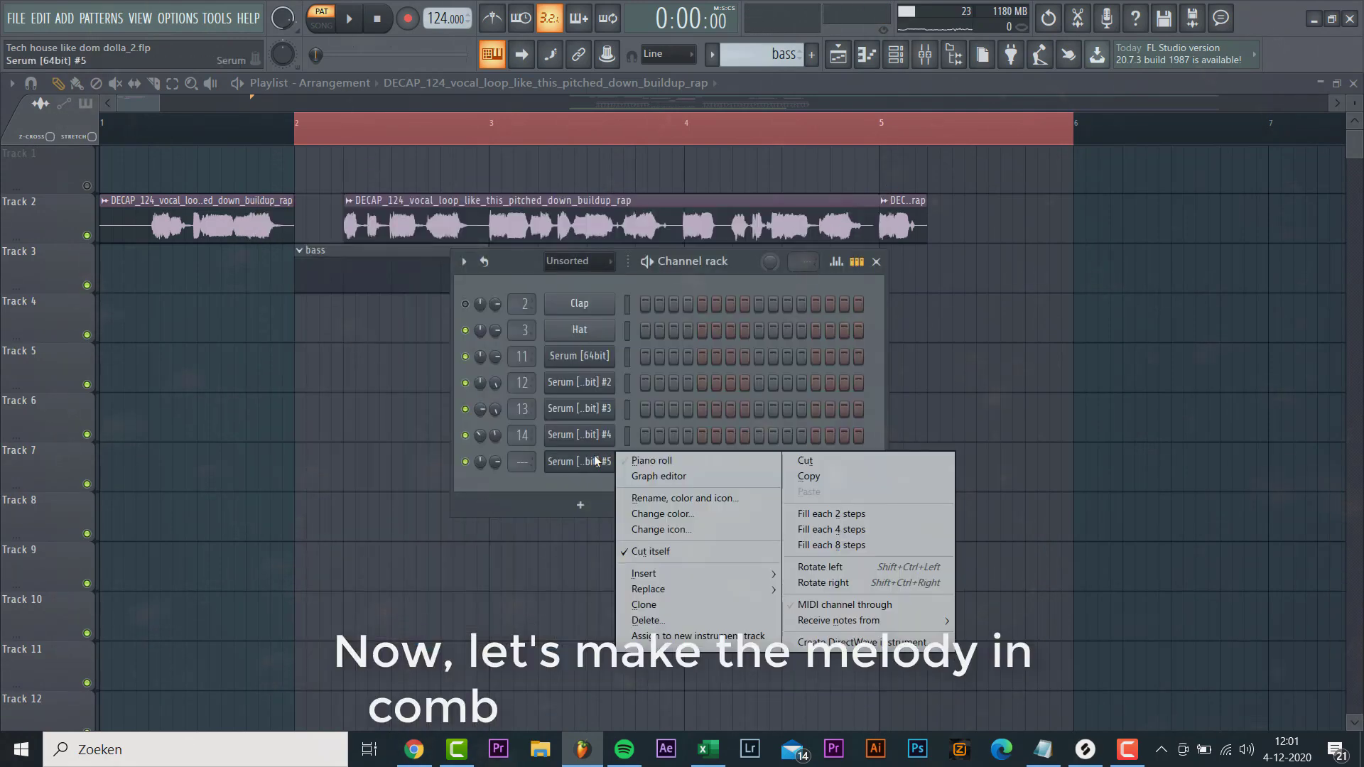
left_click(635, 463)
left_click(240, 264)
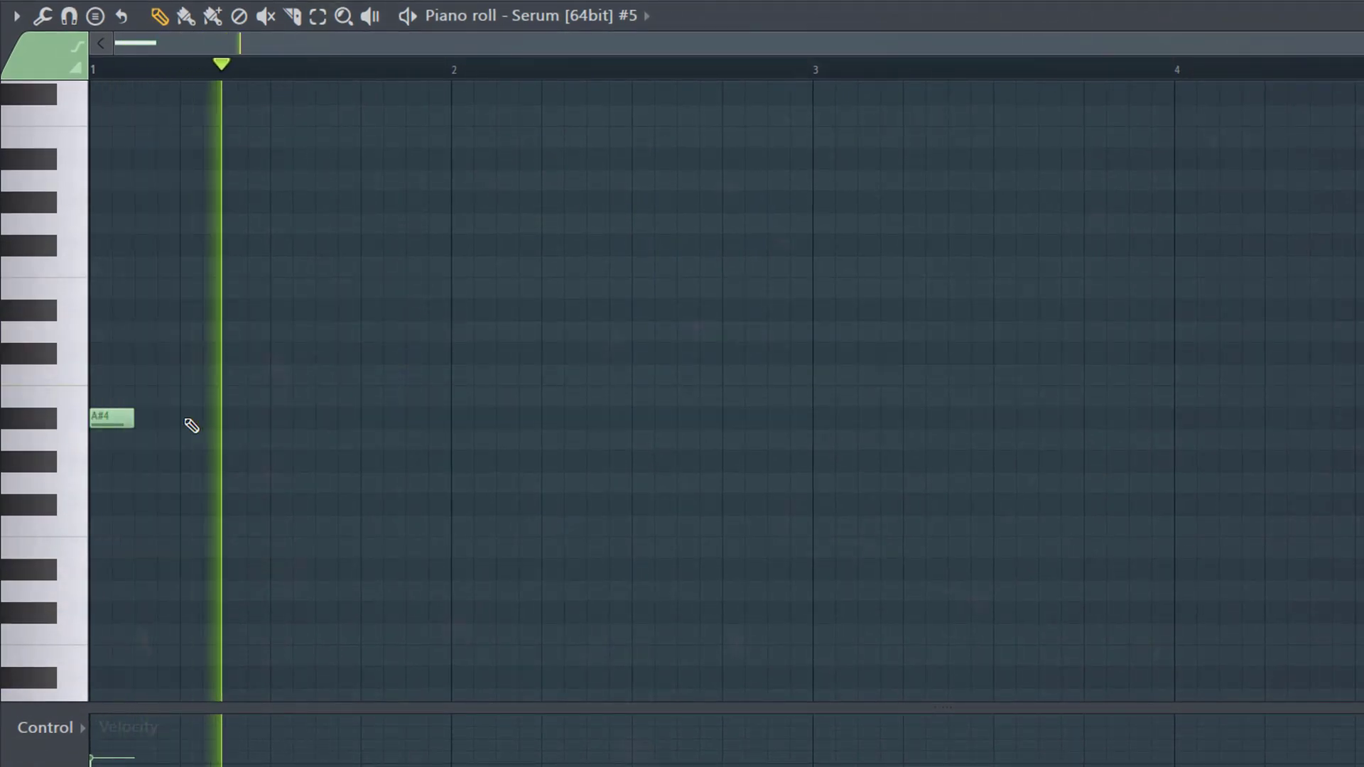
left_click_drag(133, 425, 169, 424)
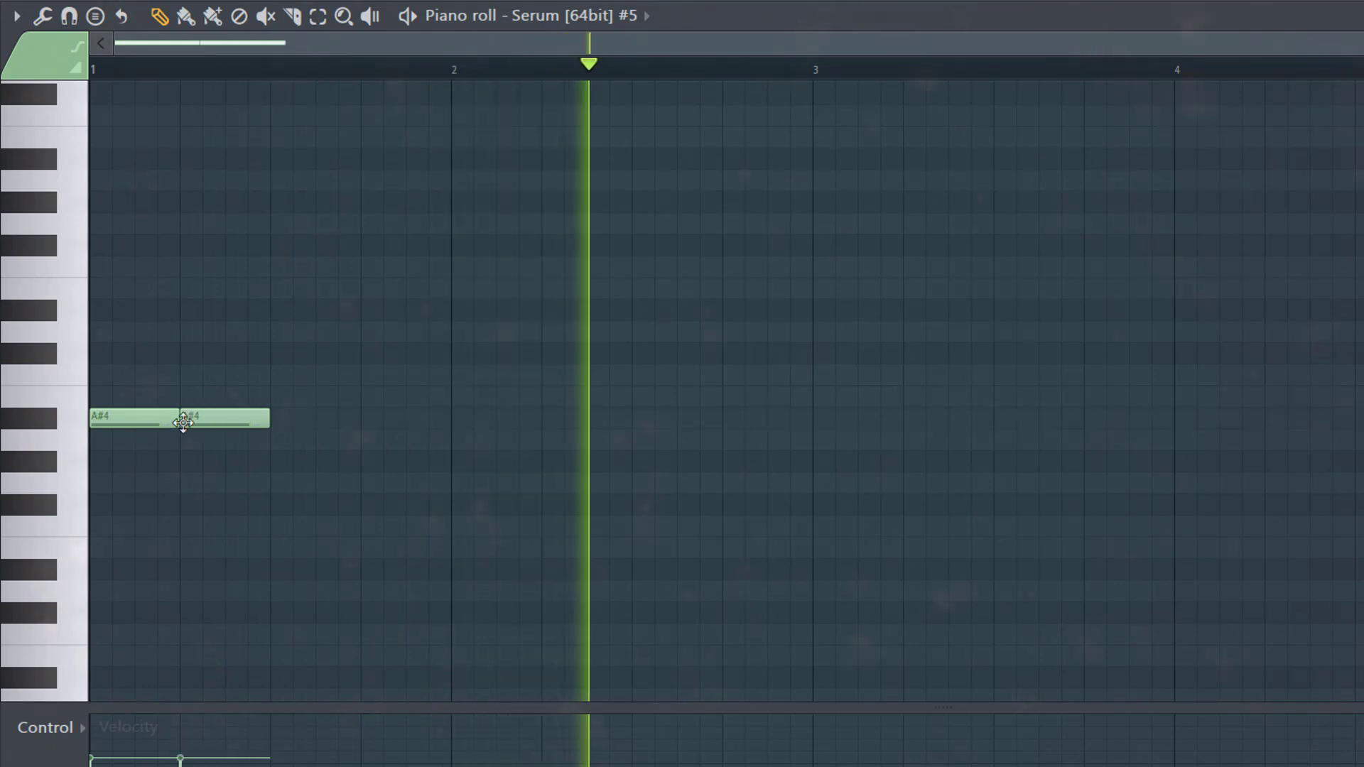
key("ctrl+b")
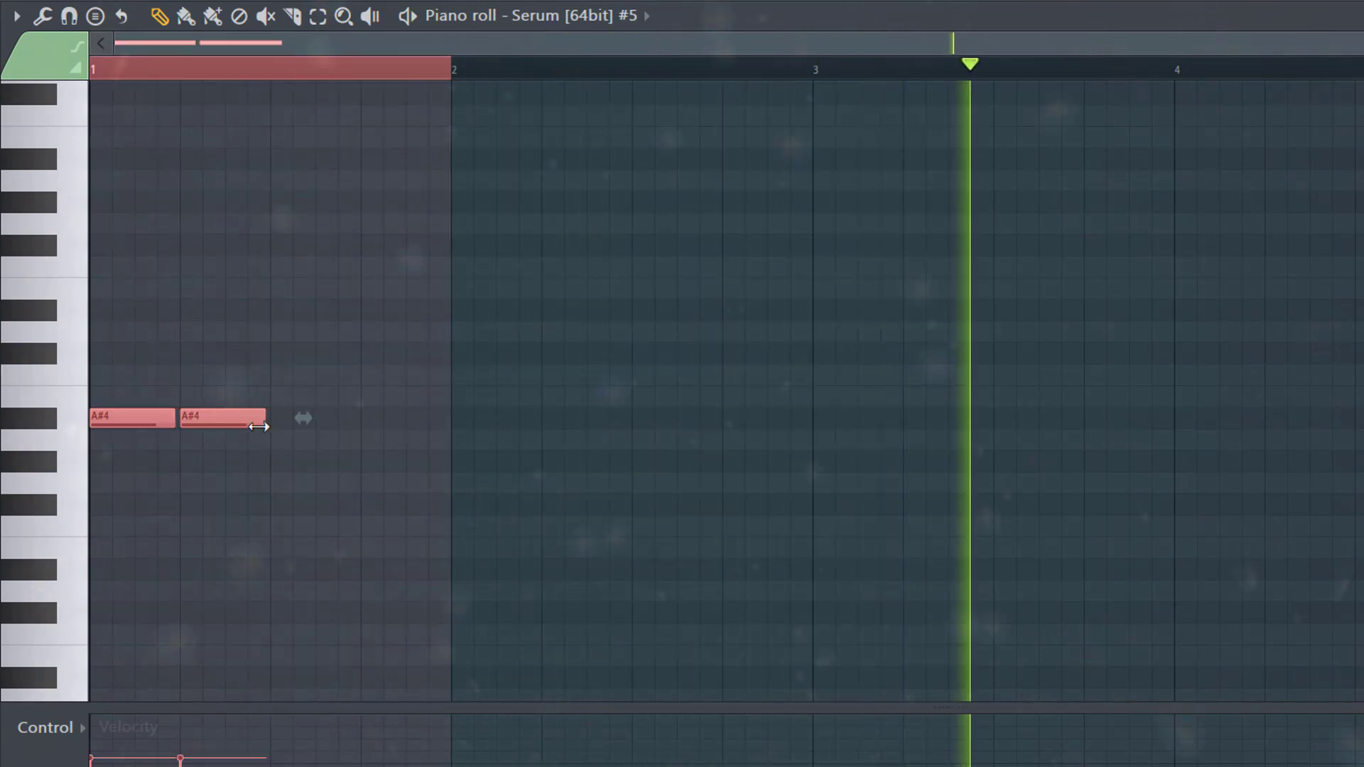
- Shorten the A#4 notes slightly, add a B4 note on the third beat and split it into a short and a longer part
key("ctrl+d")
key("space")
key("ctrl+d")
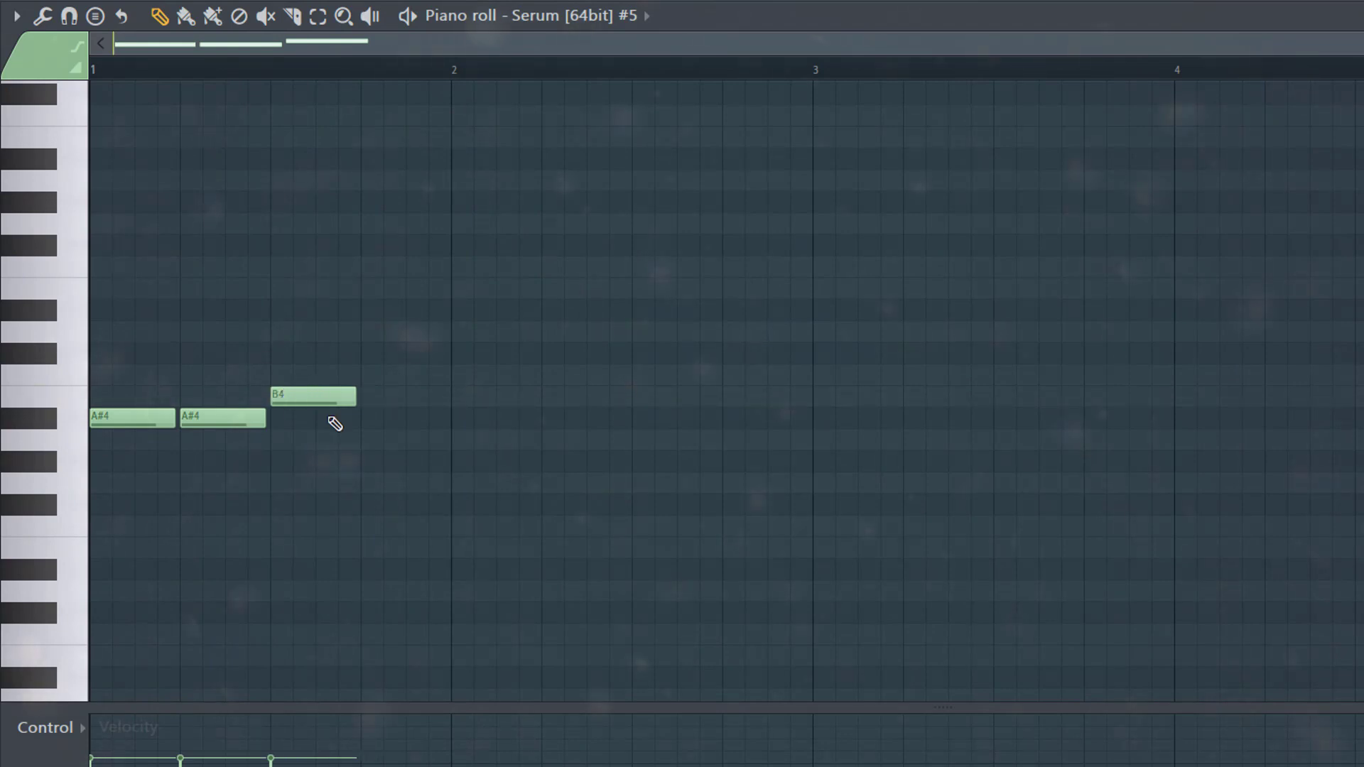
key("space")
left_click_drag(299, 407, 409, 399)
scroll(313, 405, "up", 3)
left_click(326, 396)
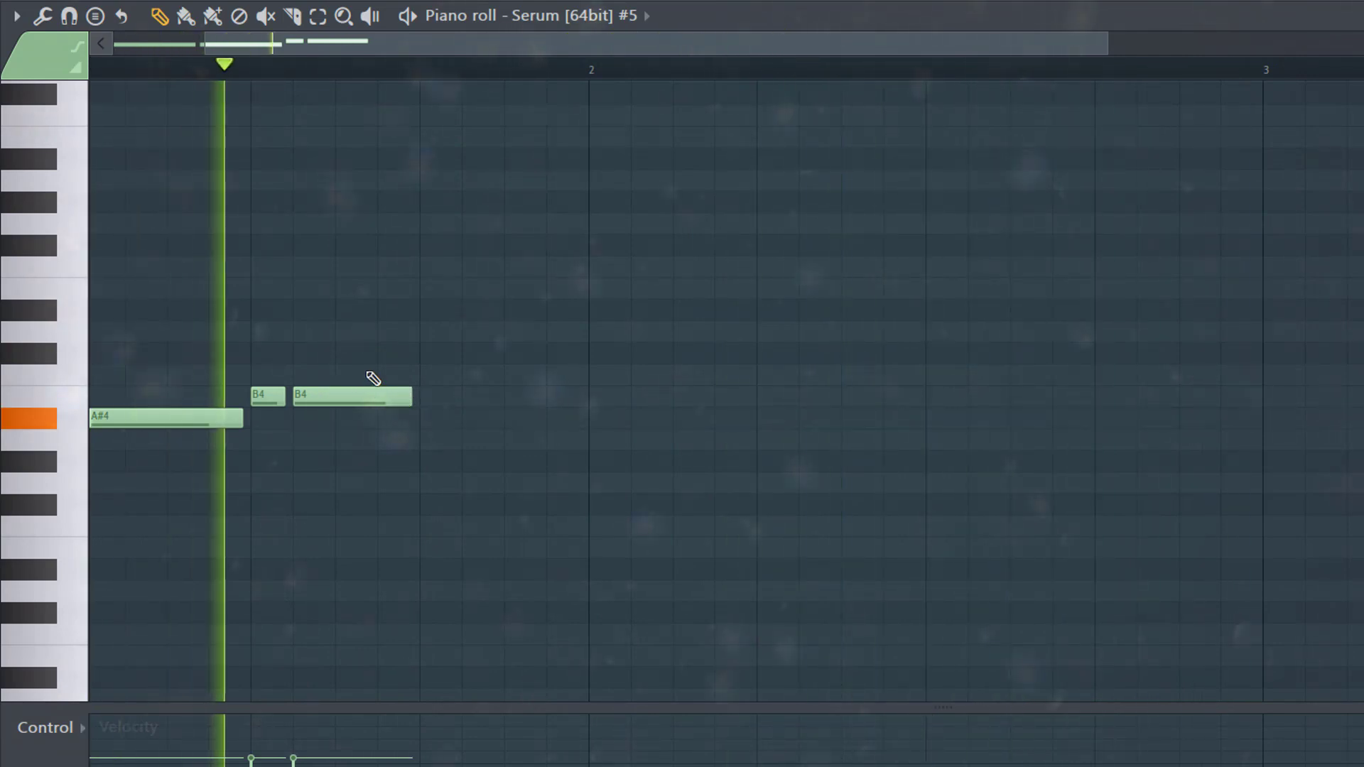
- Shorten the second B4 note, add a short A#4 after it and place a G#4 note on the fourth beat
left_click_drag(383, 395, 341, 395)
left_click(381, 414)
left_click_drag(447, 414, 417, 431)
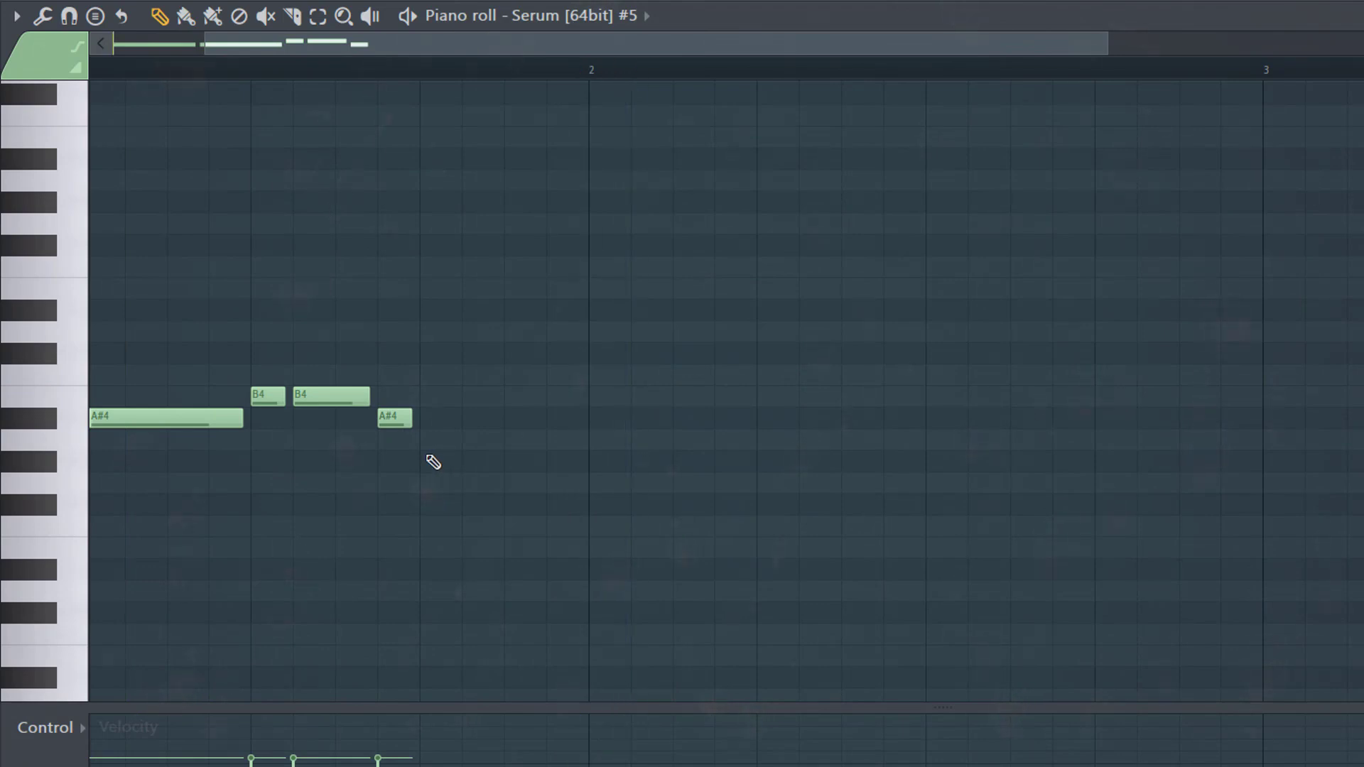
scroll(326, 515, "down", 2)
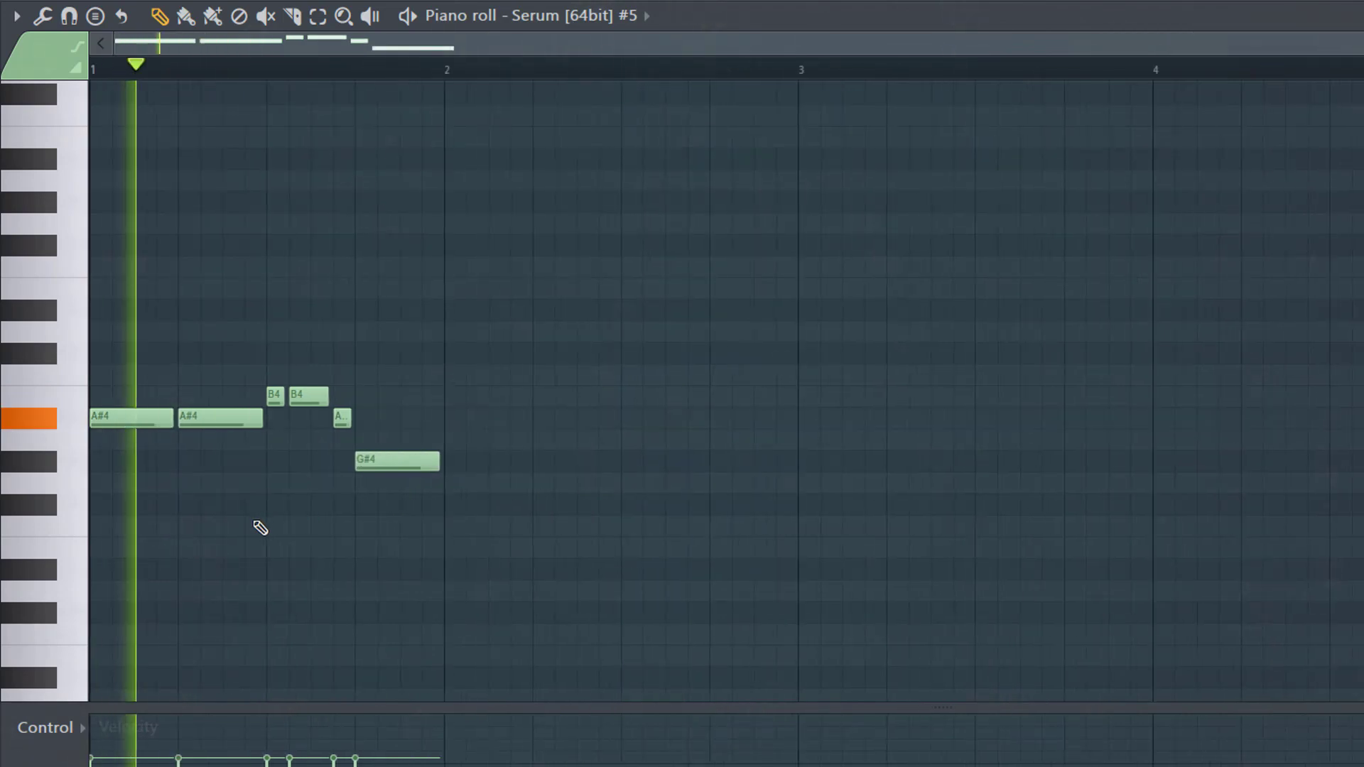
- Duplicate the one-bar bass riff and align the copy with the start of bar 2
key("ctrl+b")
scroll(396, 448, "up", 4)
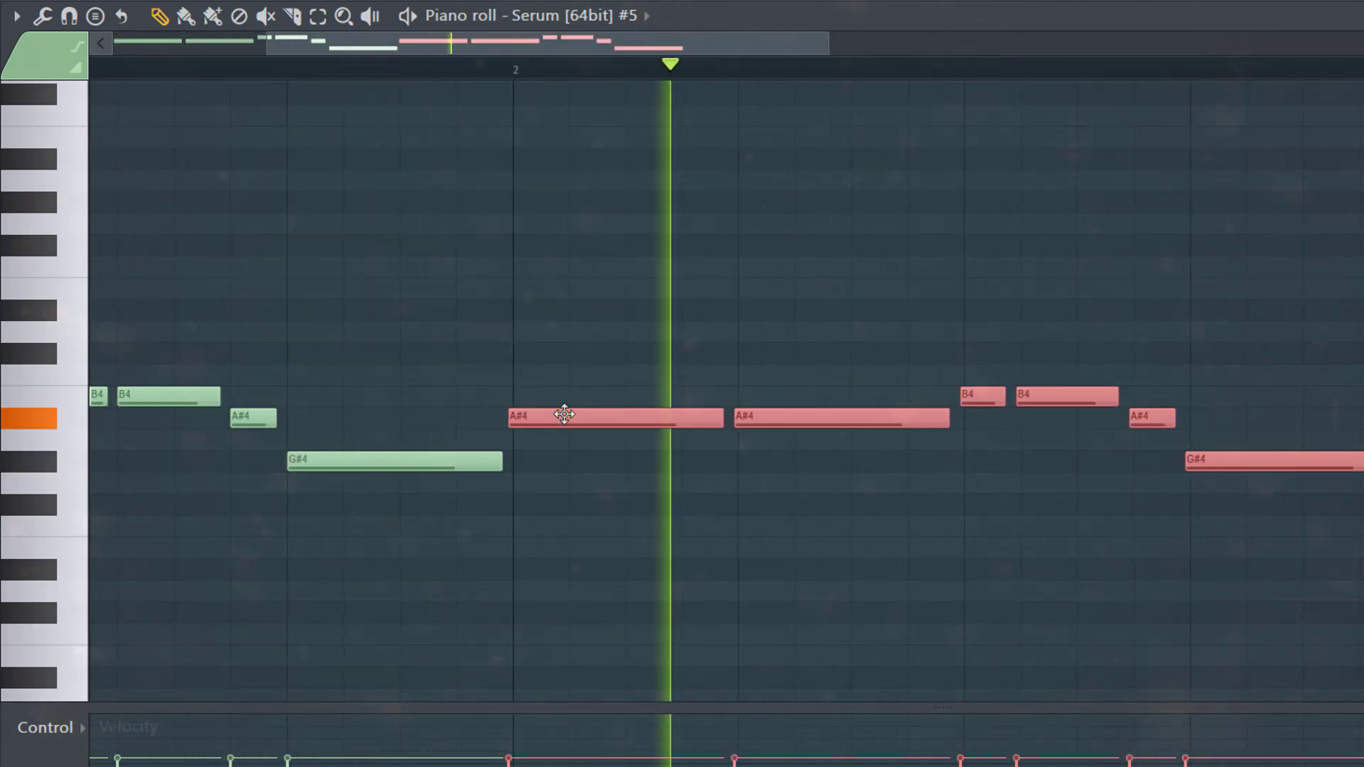
scroll(556, 448, "up", 4)
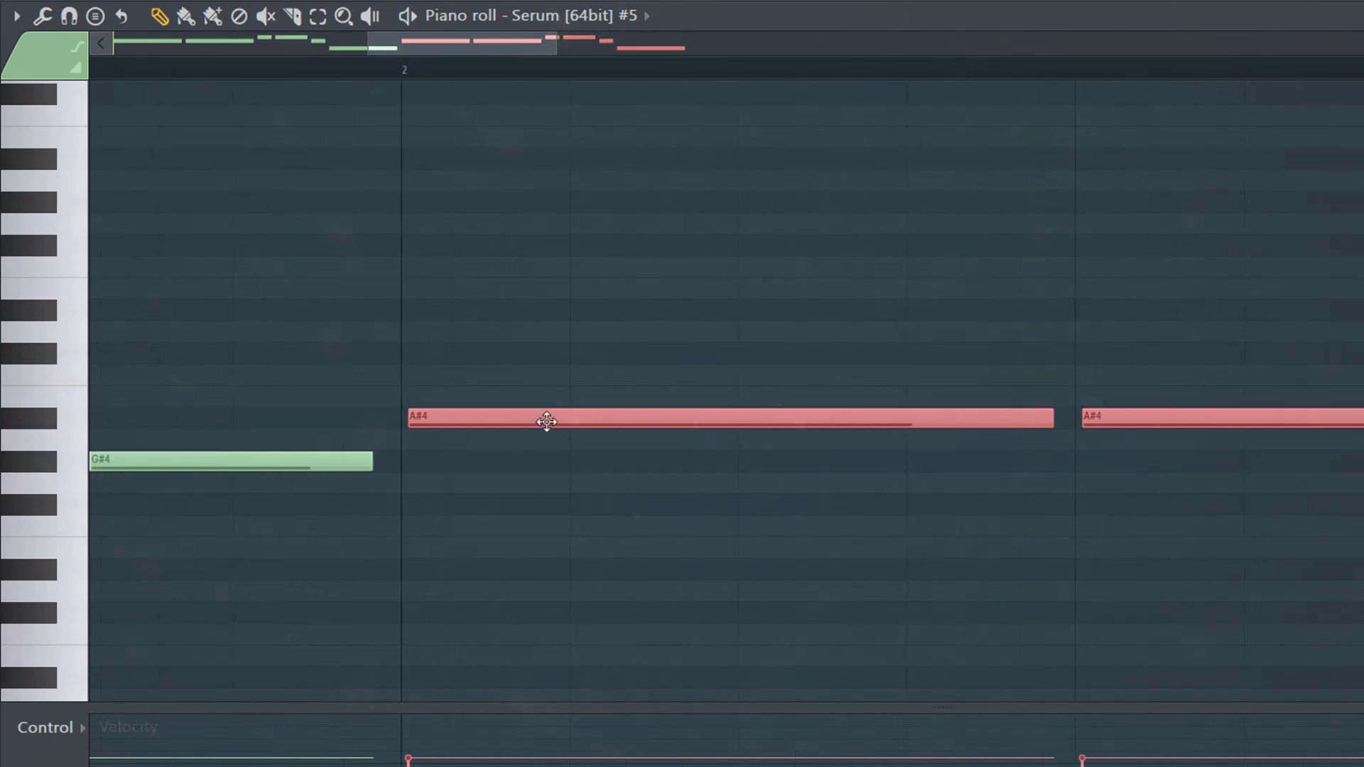
left_click(546, 421)
scroll(524, 450, "down", 5)
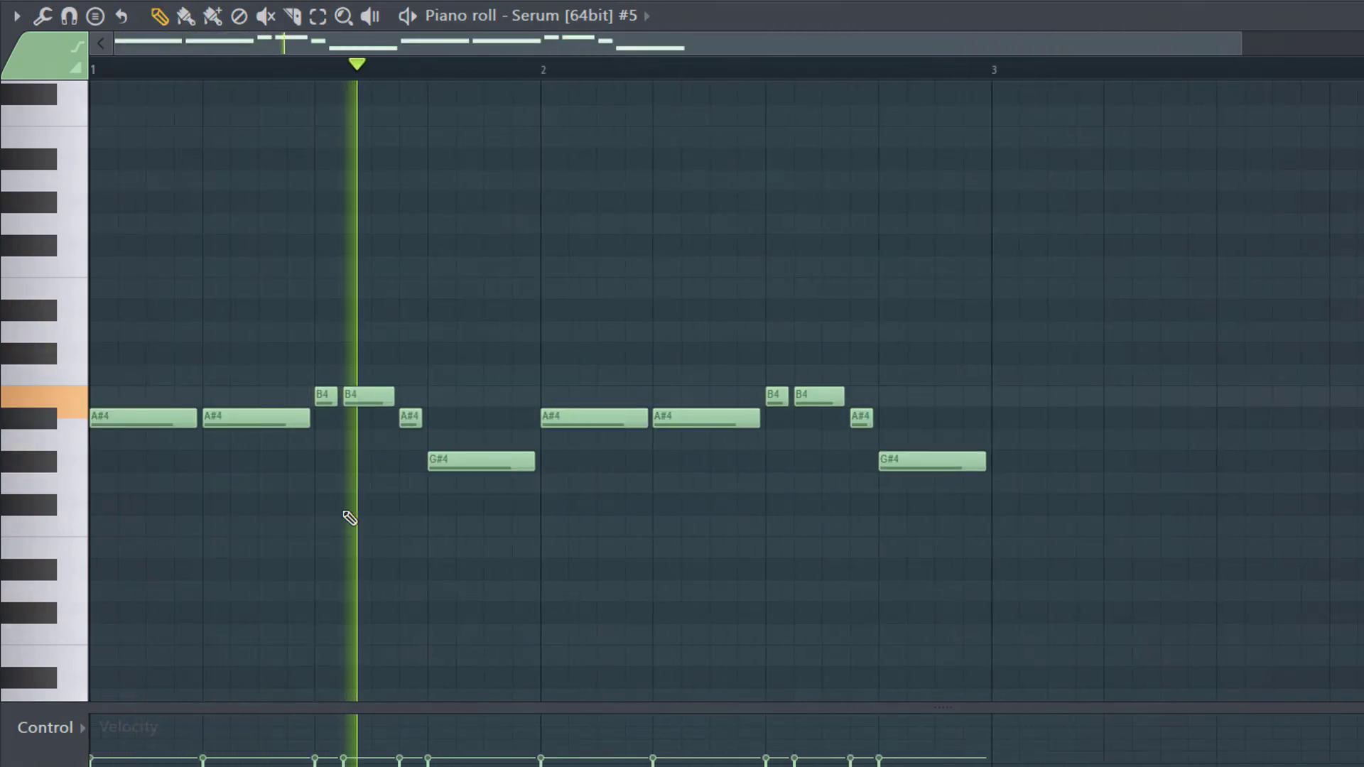
- Split the last G#4 note of bar 2 in half and raise the second half one octave to G#5
left_click(935, 483)
right_click(934, 481)
key("space")
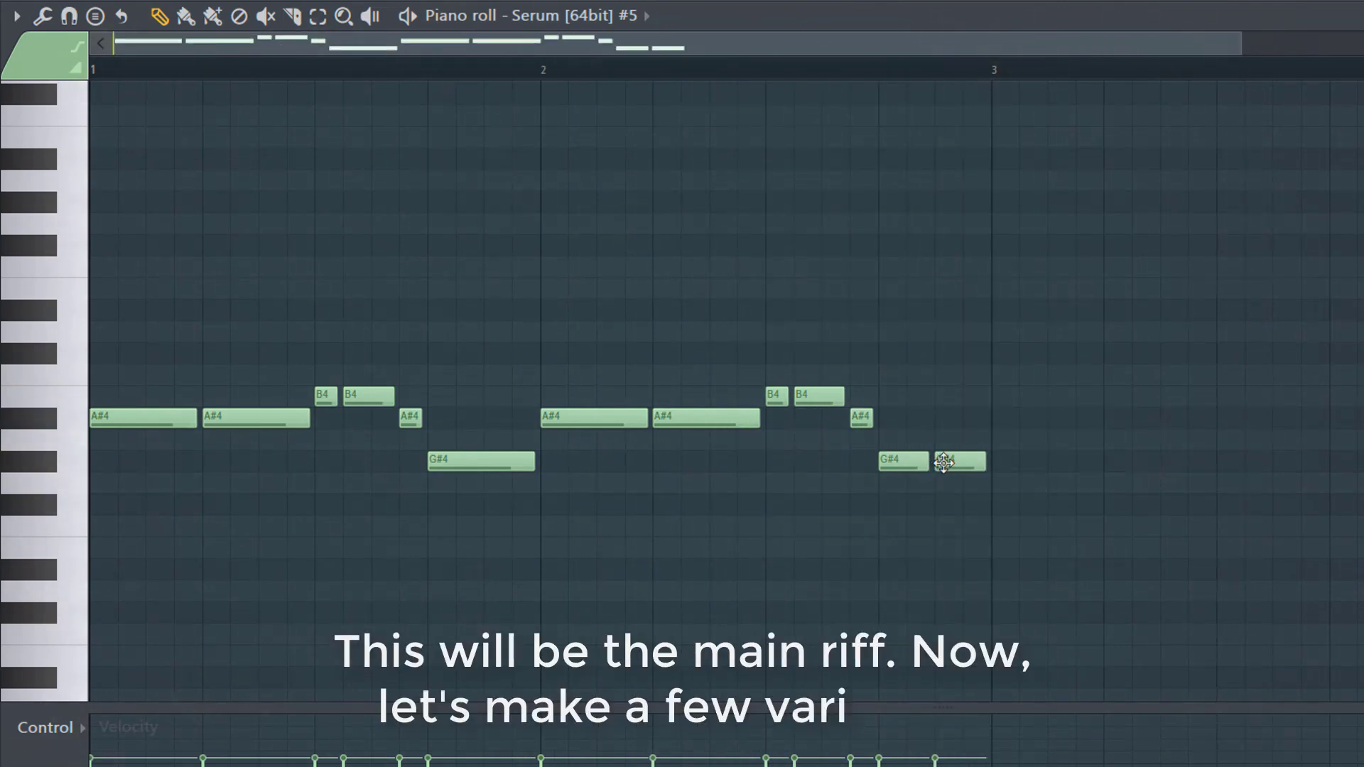
left_click(960, 462, "ctrl")
key("space")
key("ctrl+Up")
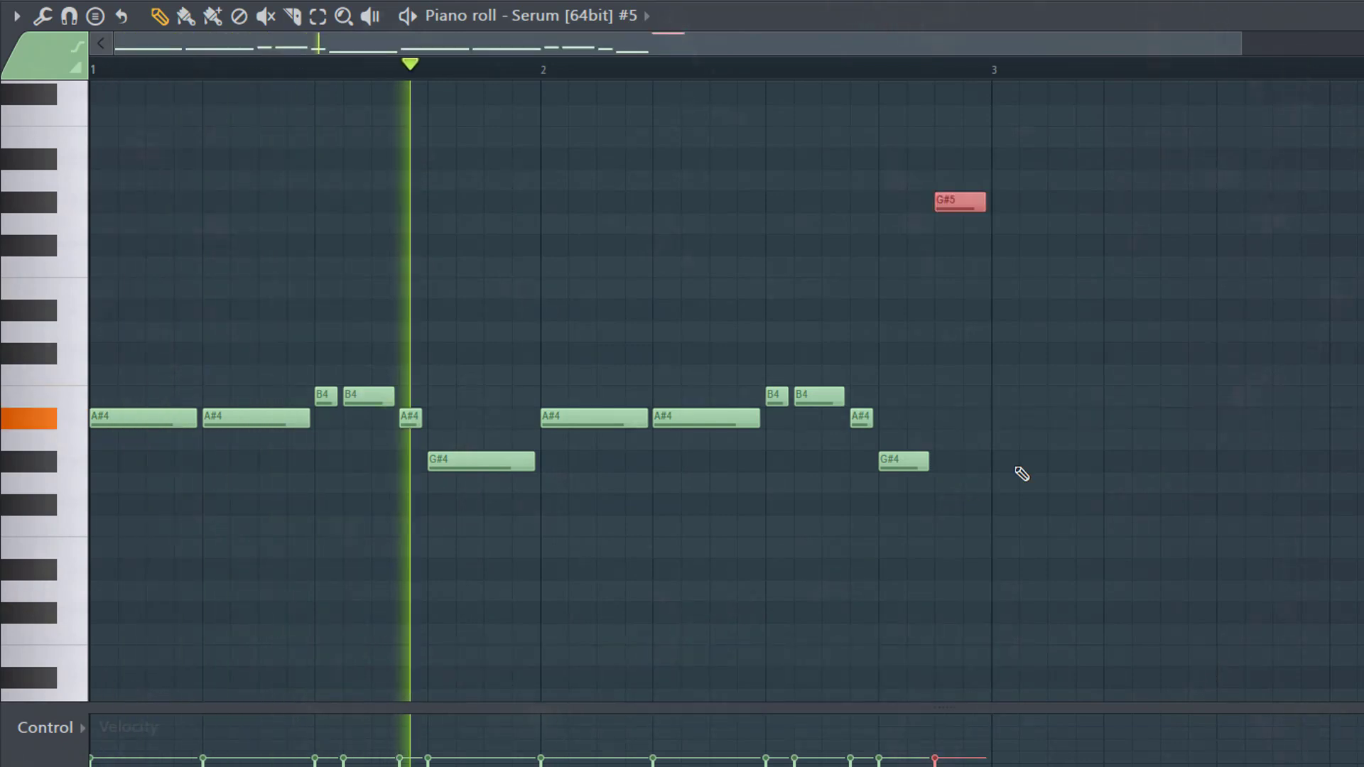
- Duplicate the two-bar bass riff and align the copy with the start of bar 3
key("ctrl+a")
key("ctrl+b")
scroll(828, 426, "up", 3)
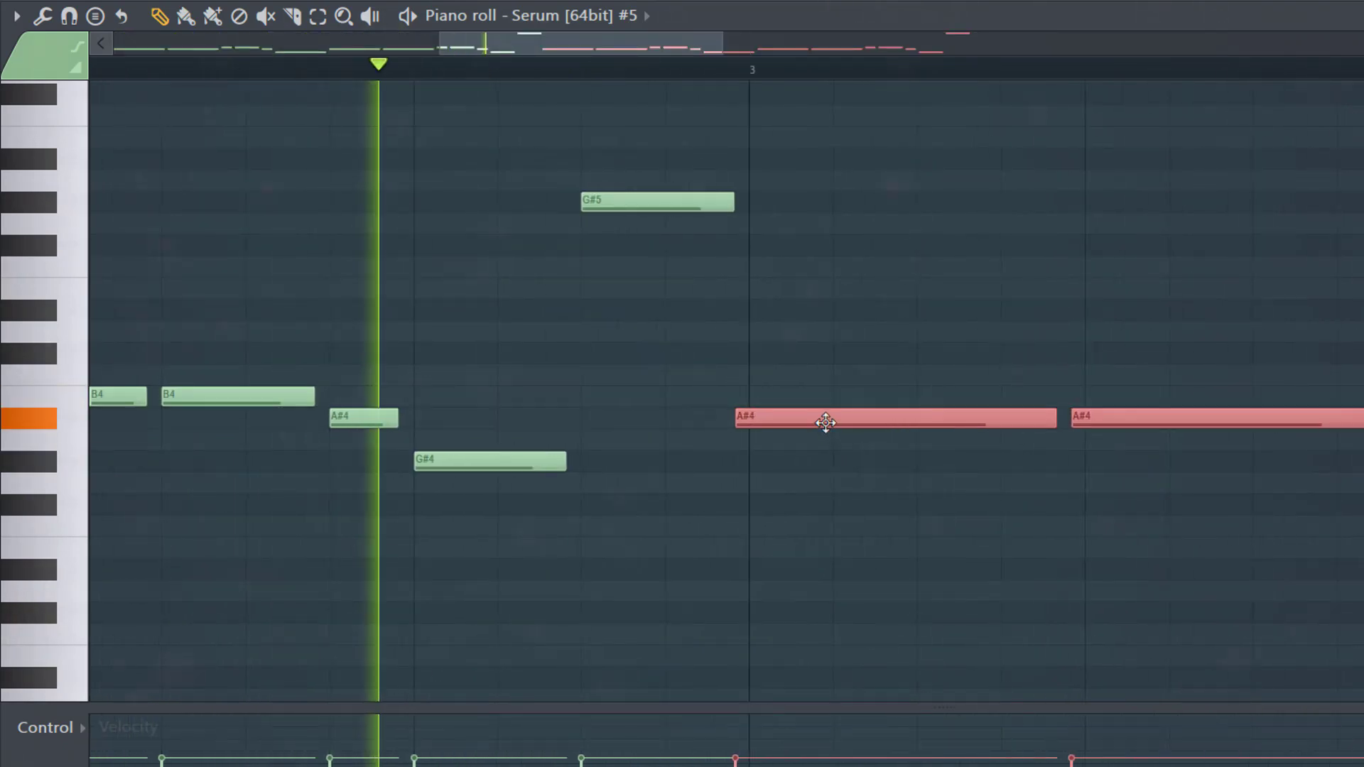
scroll(796, 435, "up", 2)
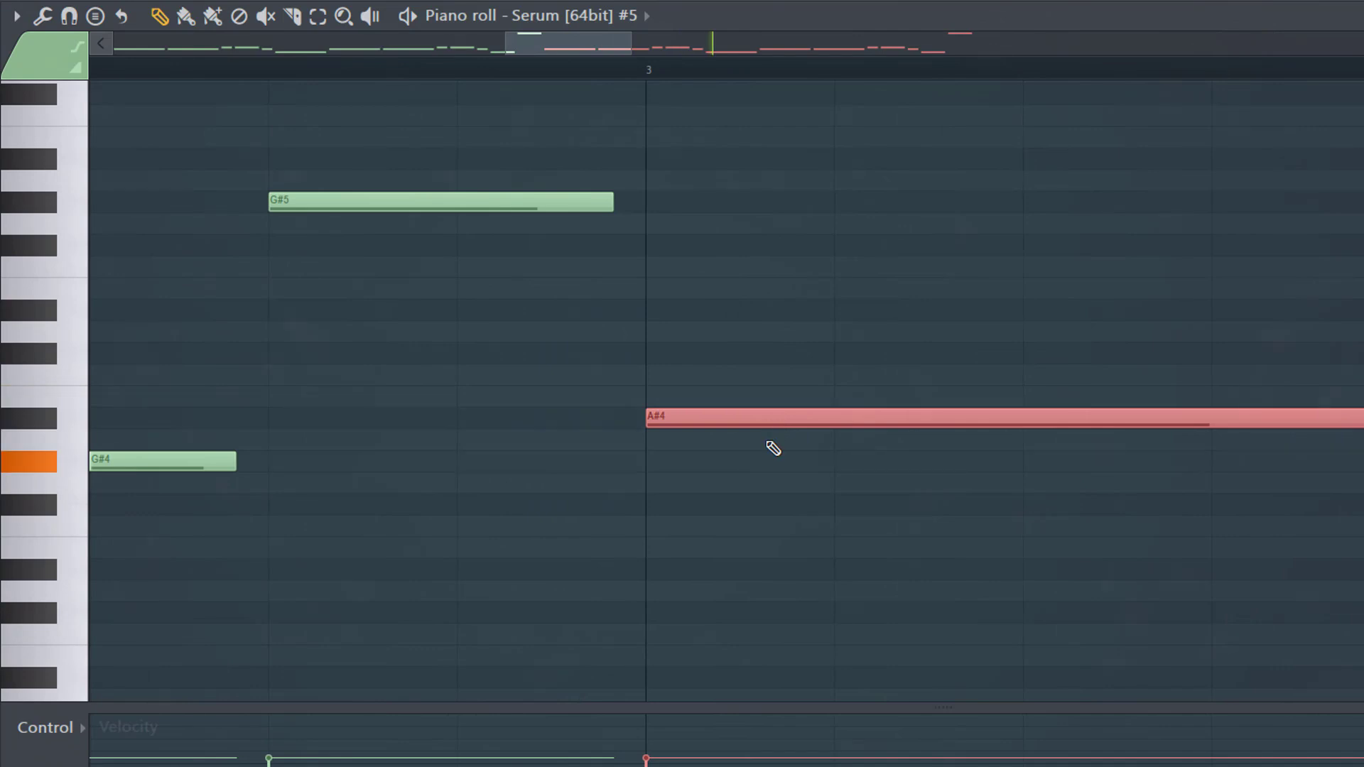
scroll(776, 427, "down", 5)
key("ctrl+d")
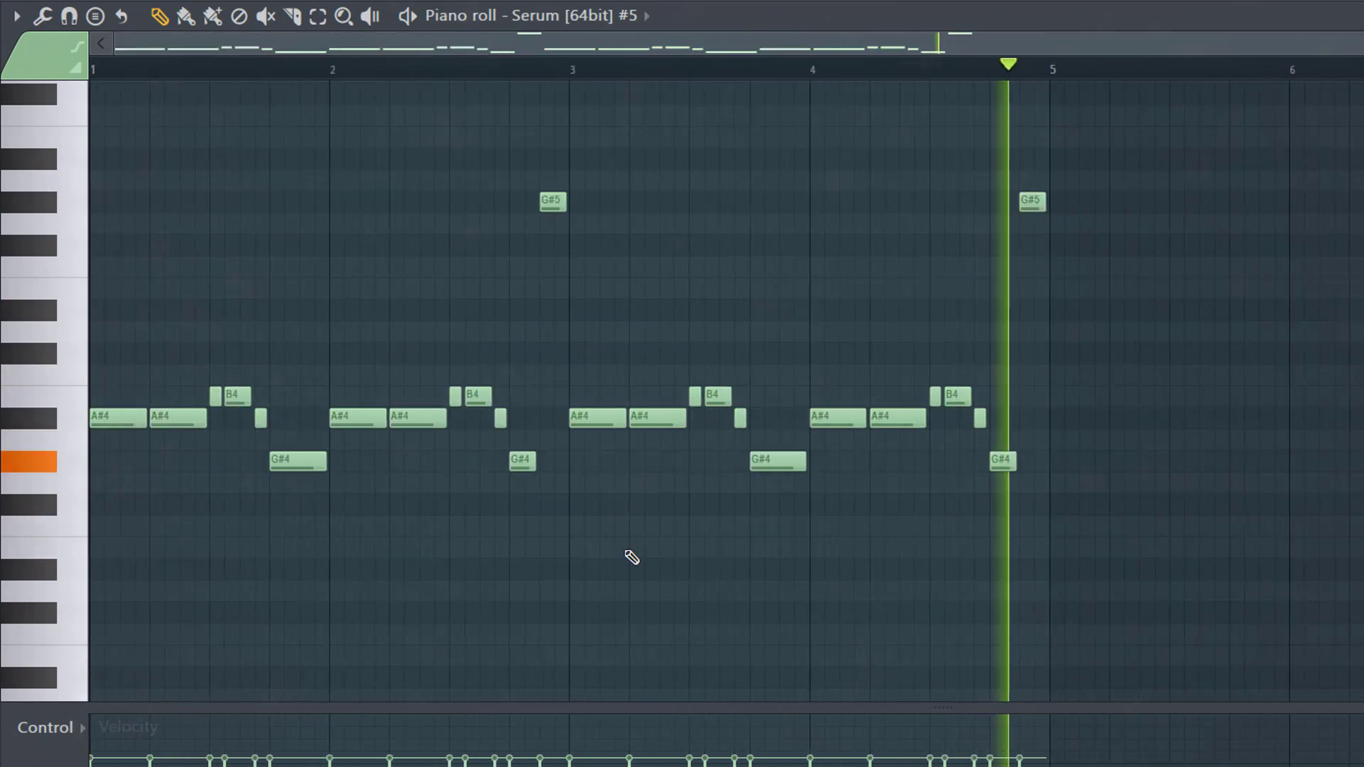
- Use the articulator to lengthen the bass notes so that each one reaches the next
key("alt+q")
key("Escape")
key("shift+alt+a")
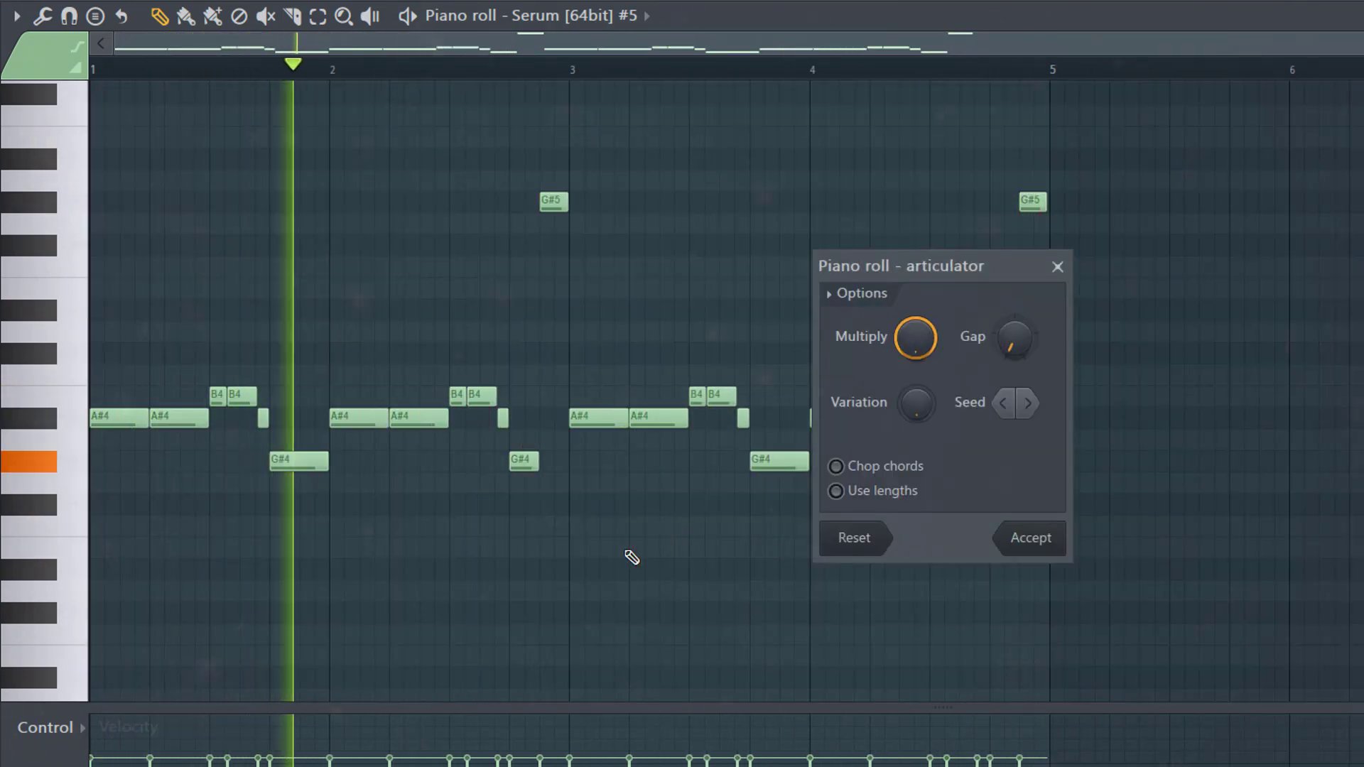
key("Return")
- Select all bass notes and shorten them slightly to leave small gaps between them
key("ctrl+a")
scroll(682, 466, "up", 2)
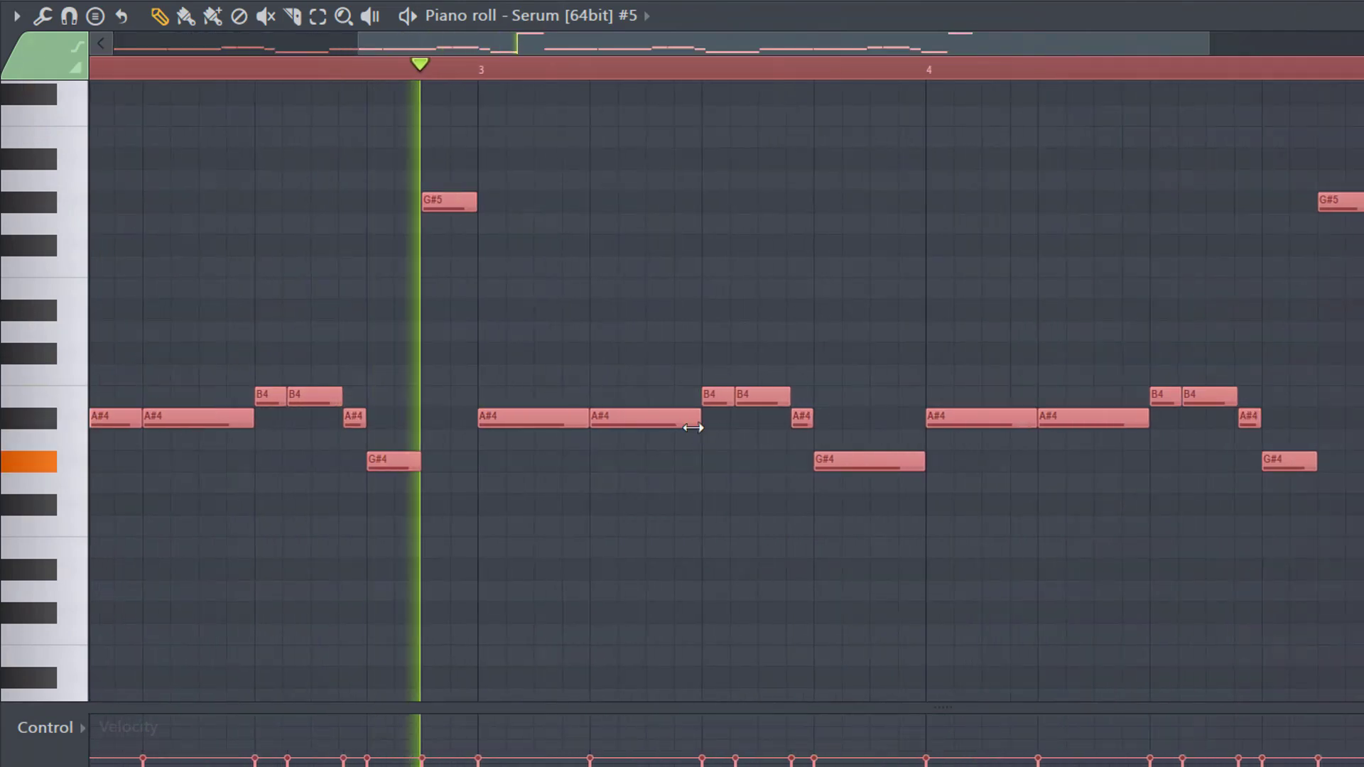
key("ctrl+d")
scroll(673, 497, "down", 2)
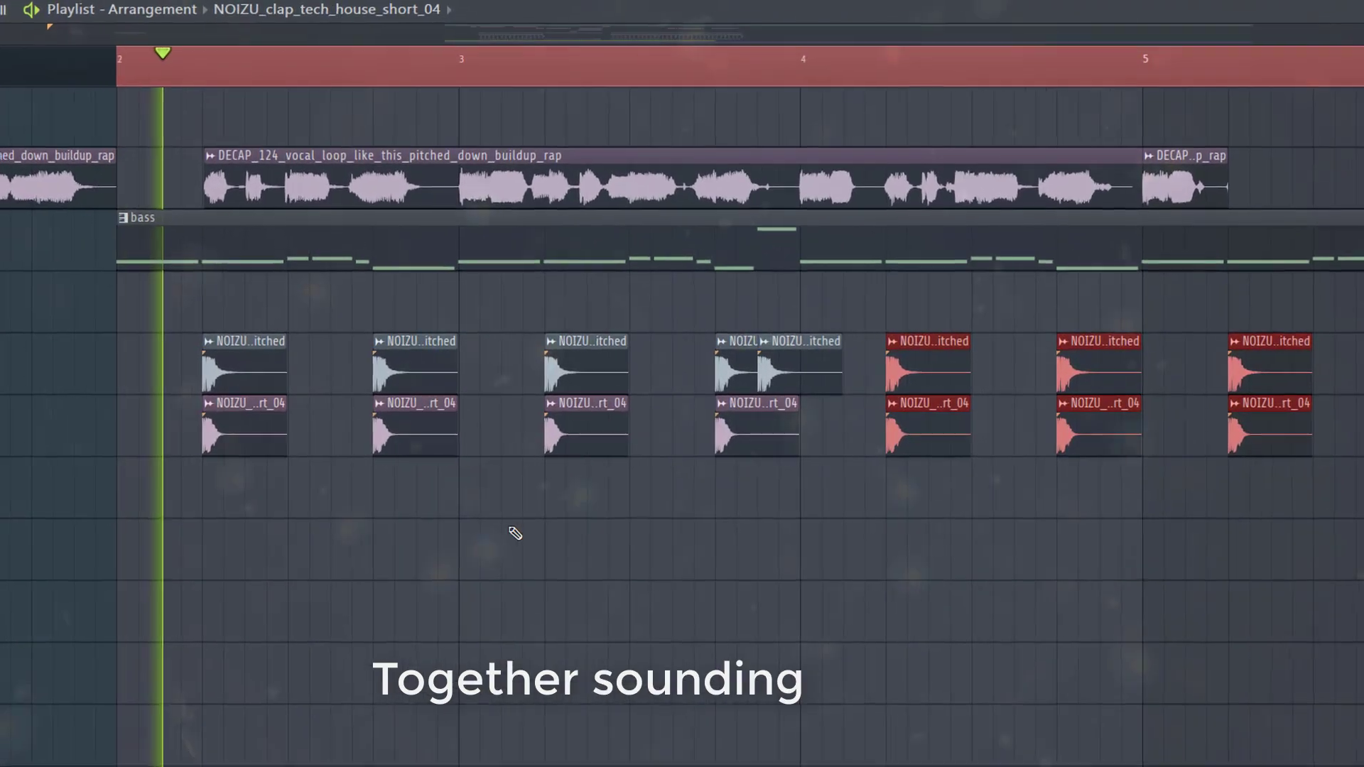
scroll(515, 533, "down", 1)
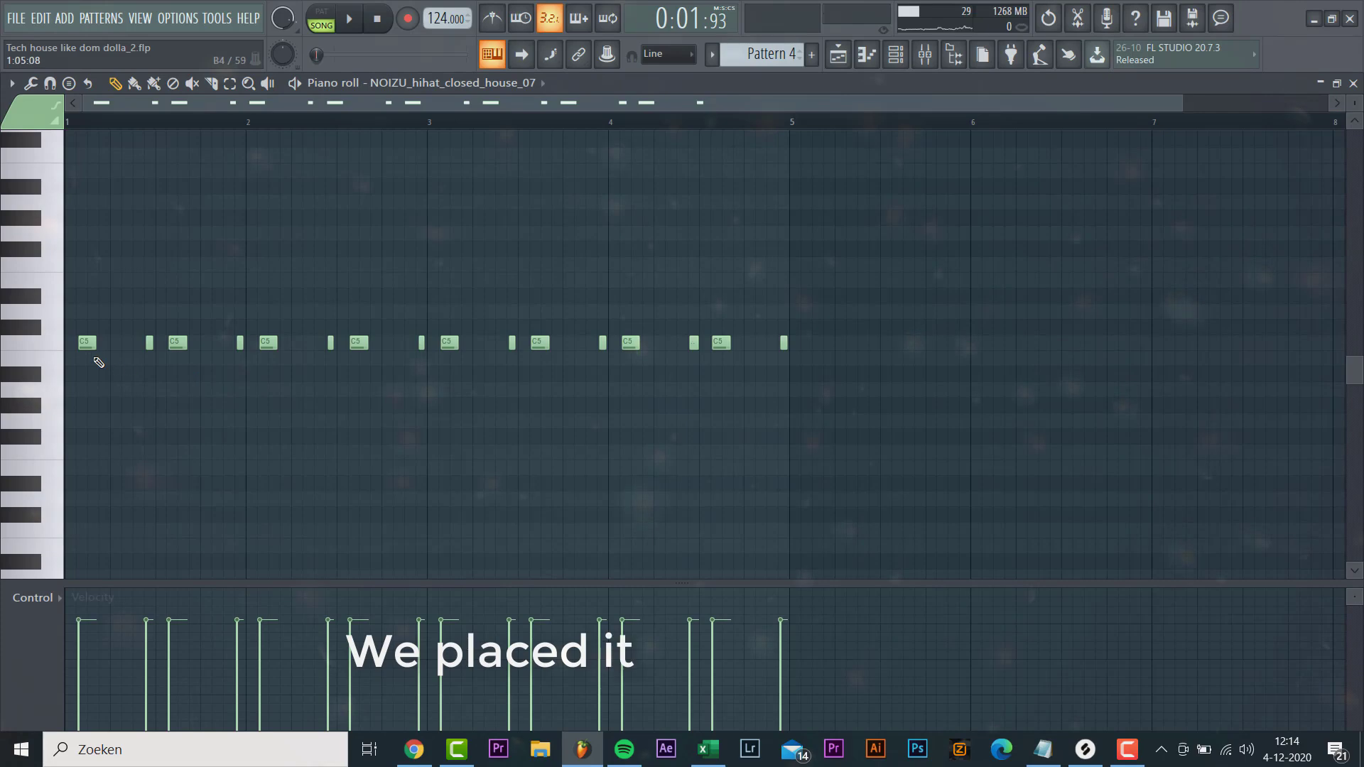
scroll(98, 362, "up", 6)
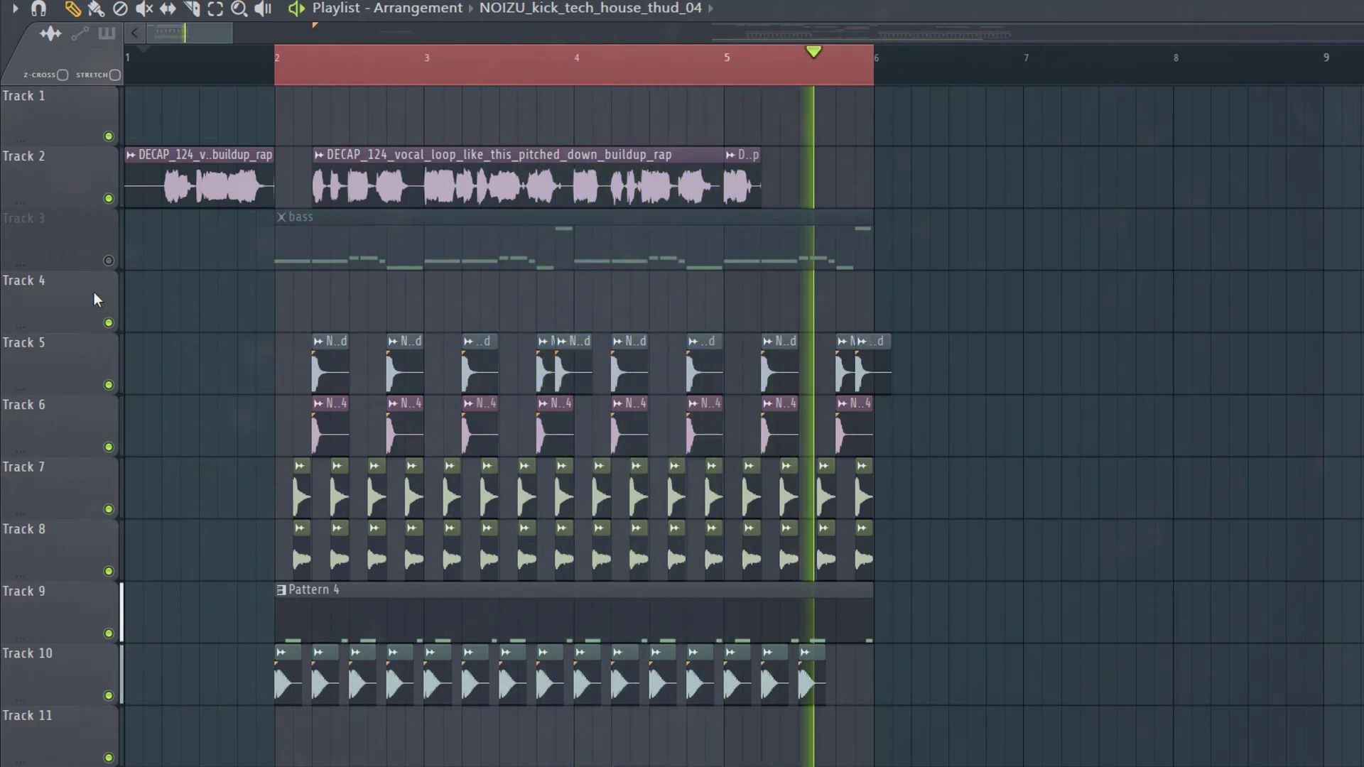
- Move the long C5 note in the Serum #2 piano roll to the start of bar 1 and lower its pitch
key("space")
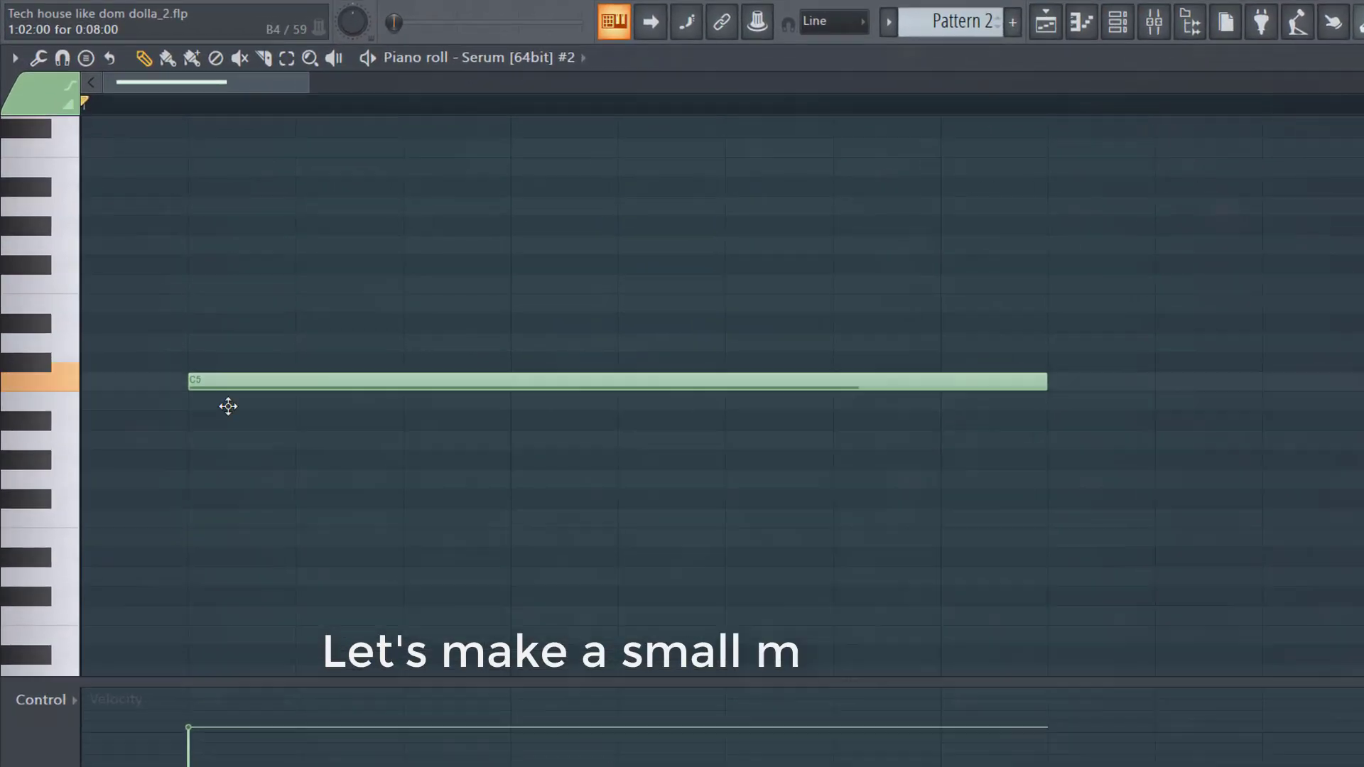
left_click_drag(228, 407, 124, 433)
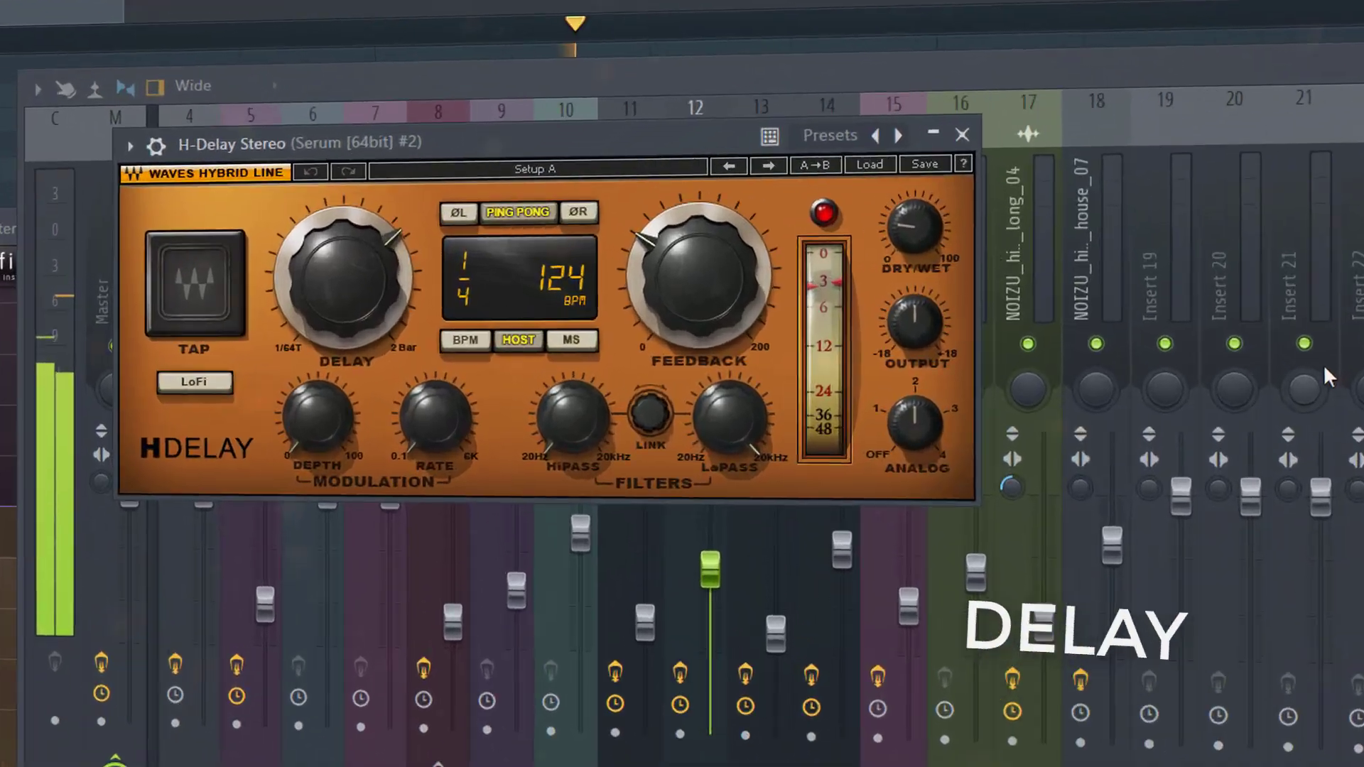
- Close the Serum window with the LD Jack 2 preset and inspect the quick A#4 notes in bar 3 of Serum #3
mouse_move(608, 271)
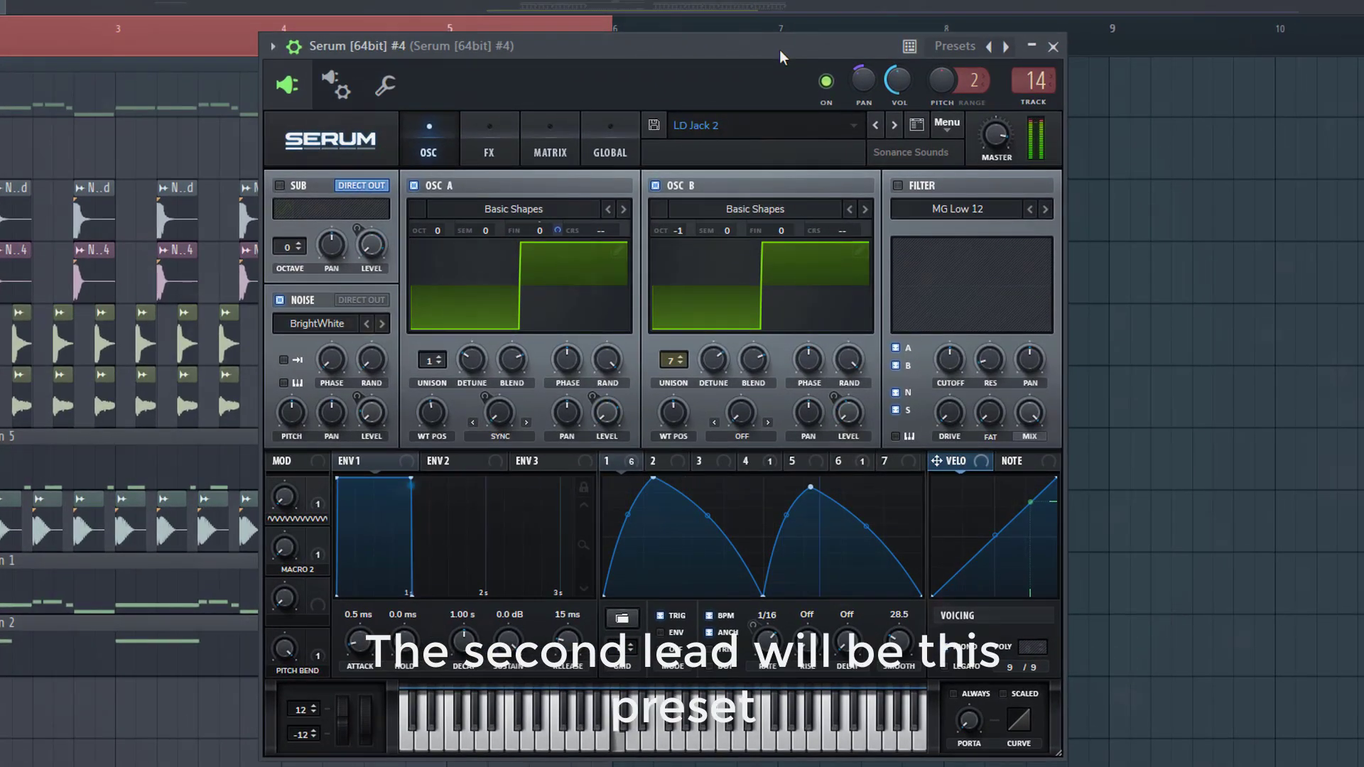
left_click(1052, 47)
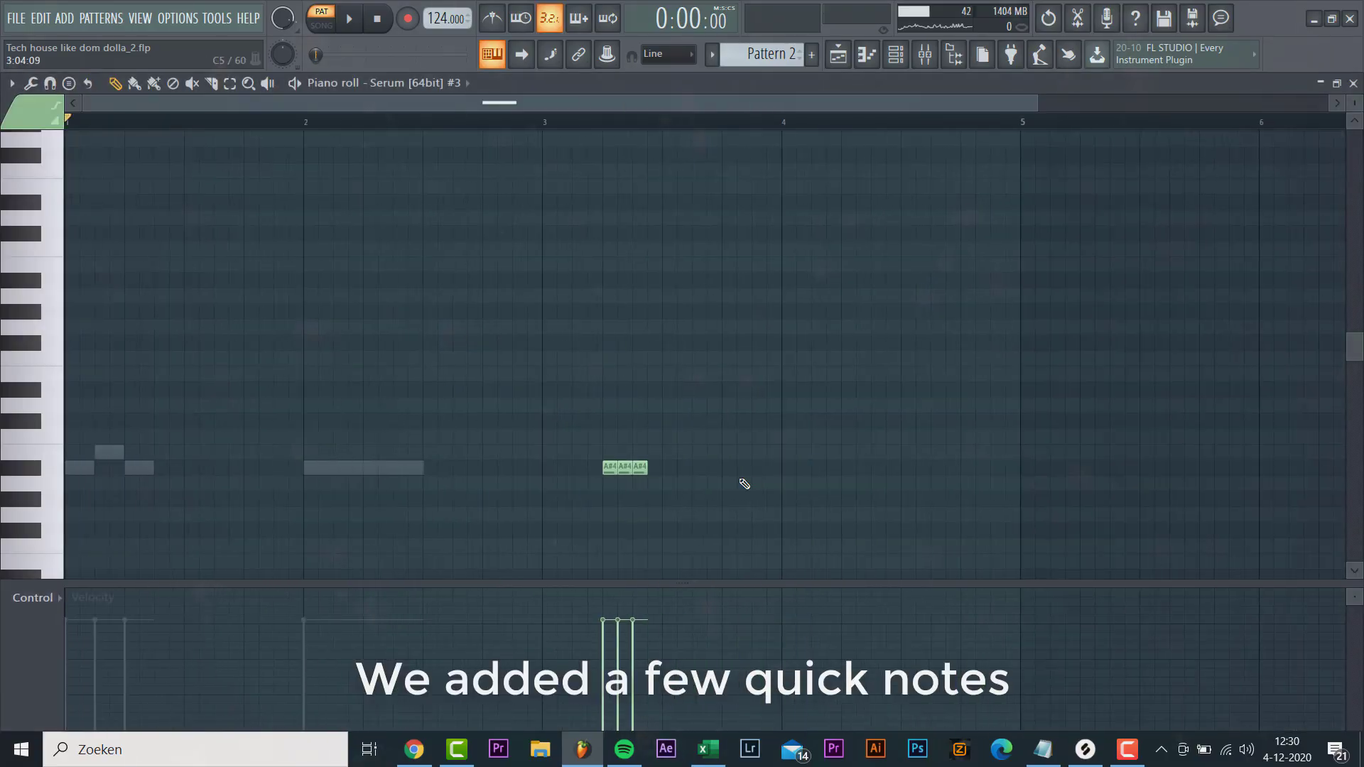
scroll(744, 483, "up", 4)
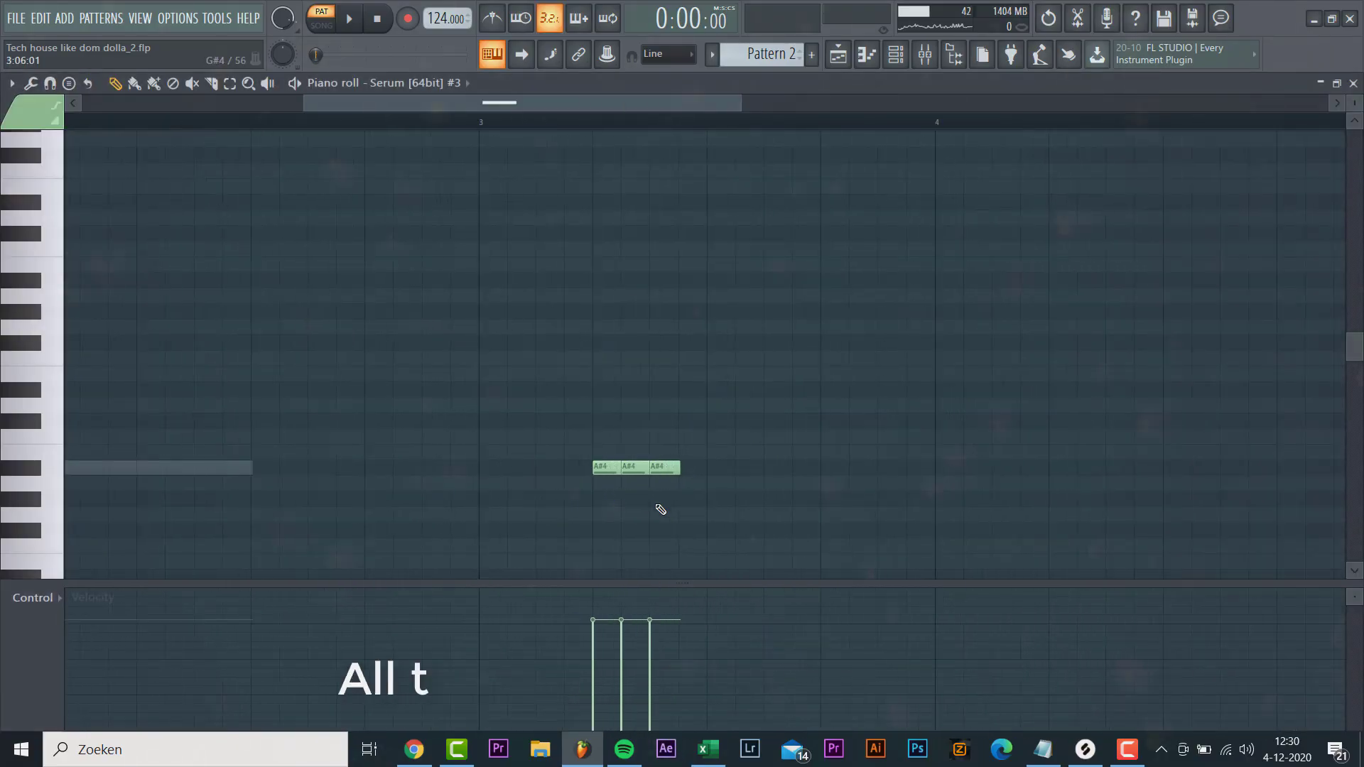
- Play back the lead pattern with the quick A#4 notes
scroll(402, 392, "down", 4)
key("space")
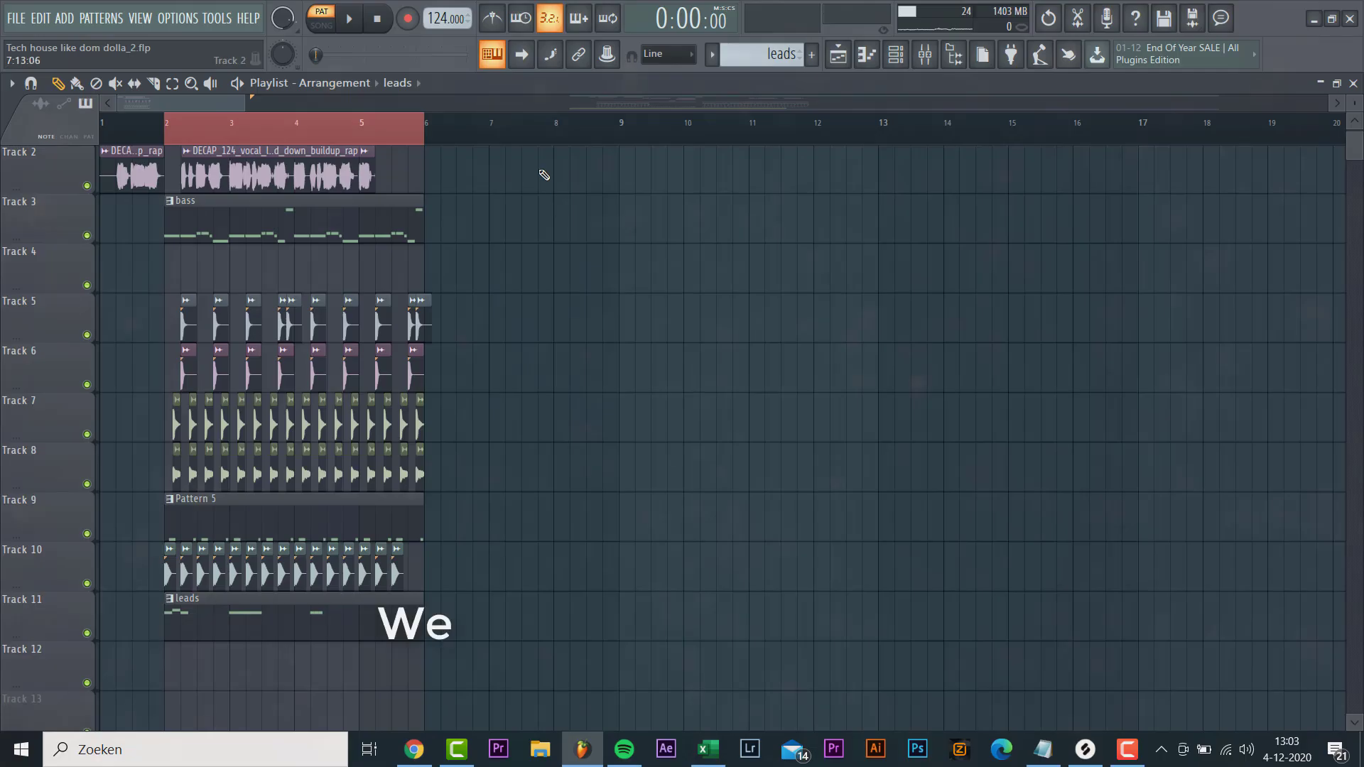
- Select the vocal, bass, drum and Pattern 5 clips on Tracks 2–10, without the leads, and duplicate them from bar 6
left_click_drag(523, 146, 93, 540)
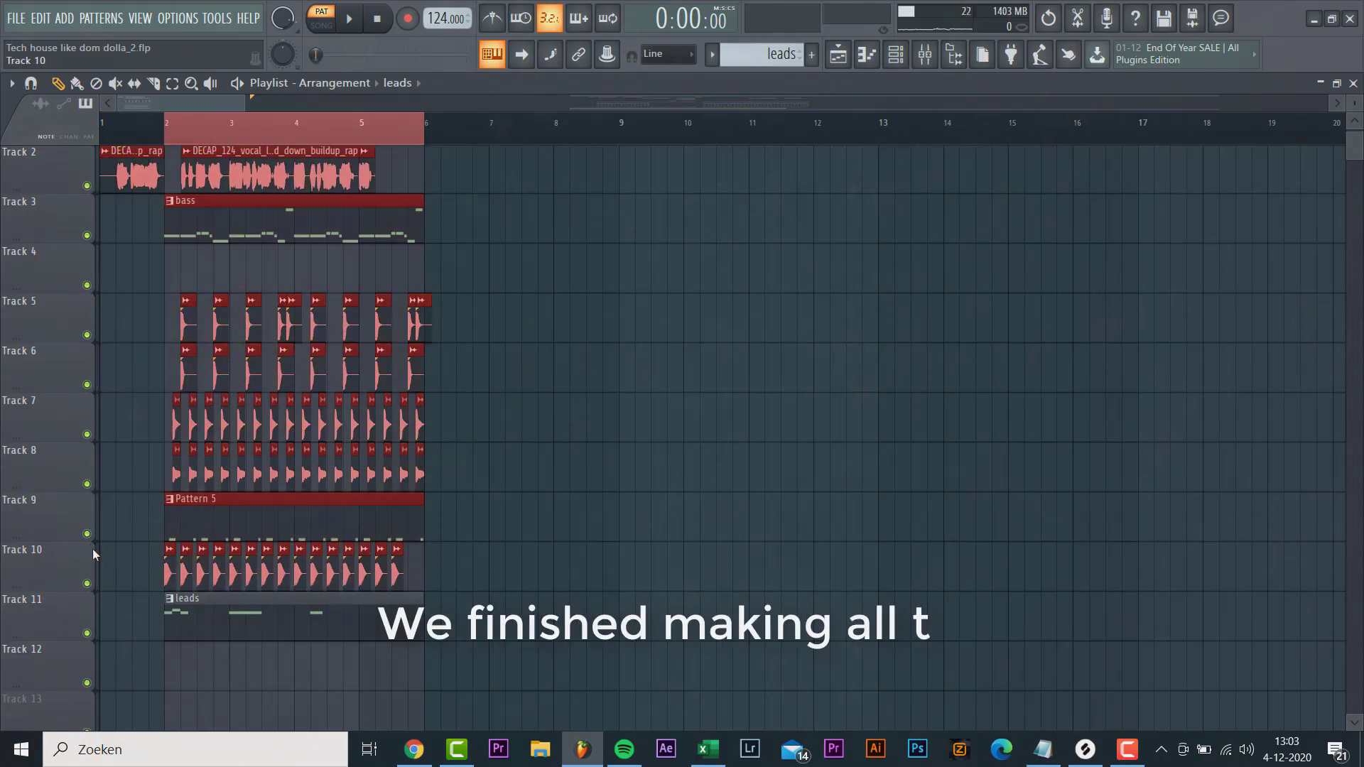
key("ctrl+b")
scroll(410, 174, "up", 3)
scroll(410, 174, "down", 6)
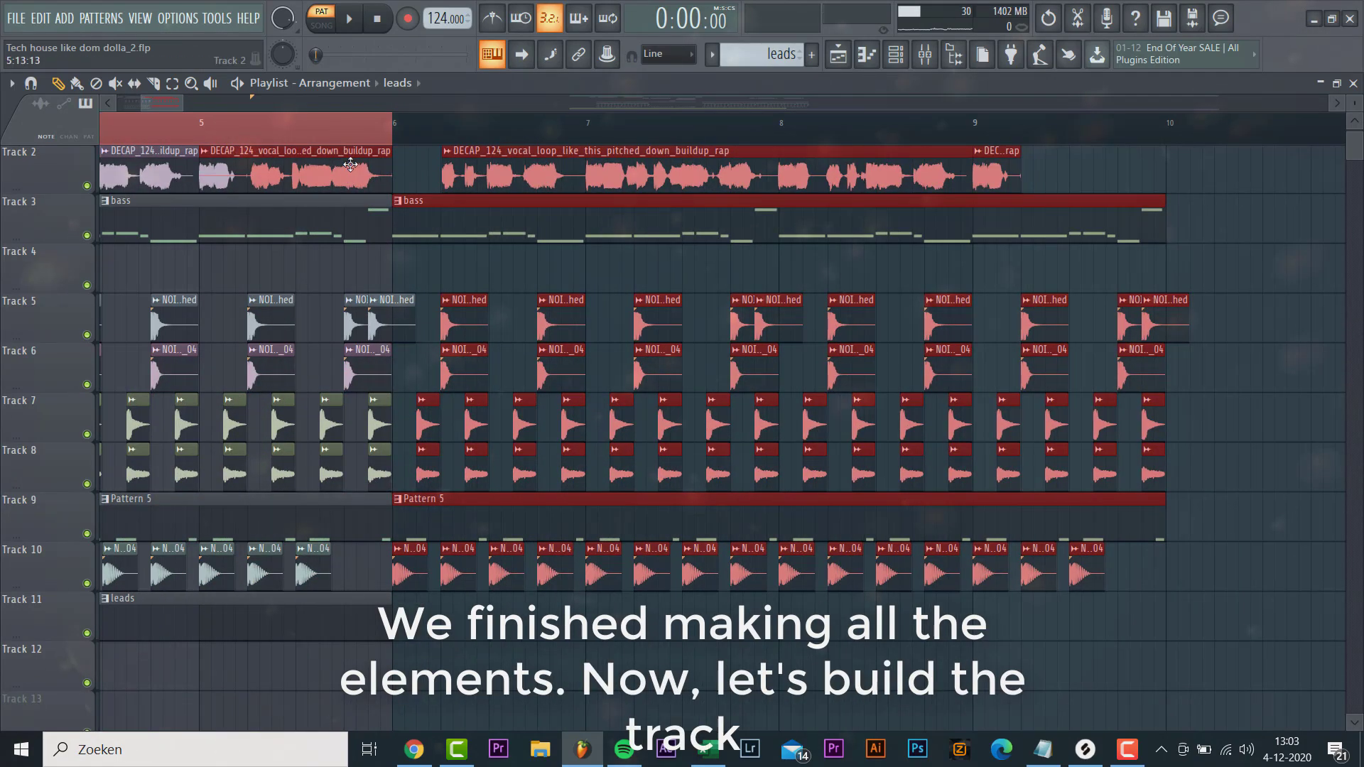
- Place additional bass clips on Track 3 at bars 10 and 14 so the bassline runs up to bar 18
left_click(497, 221)
left_click(697, 213)
left_click(956, 213)
scroll(782, 334, "down", 3)
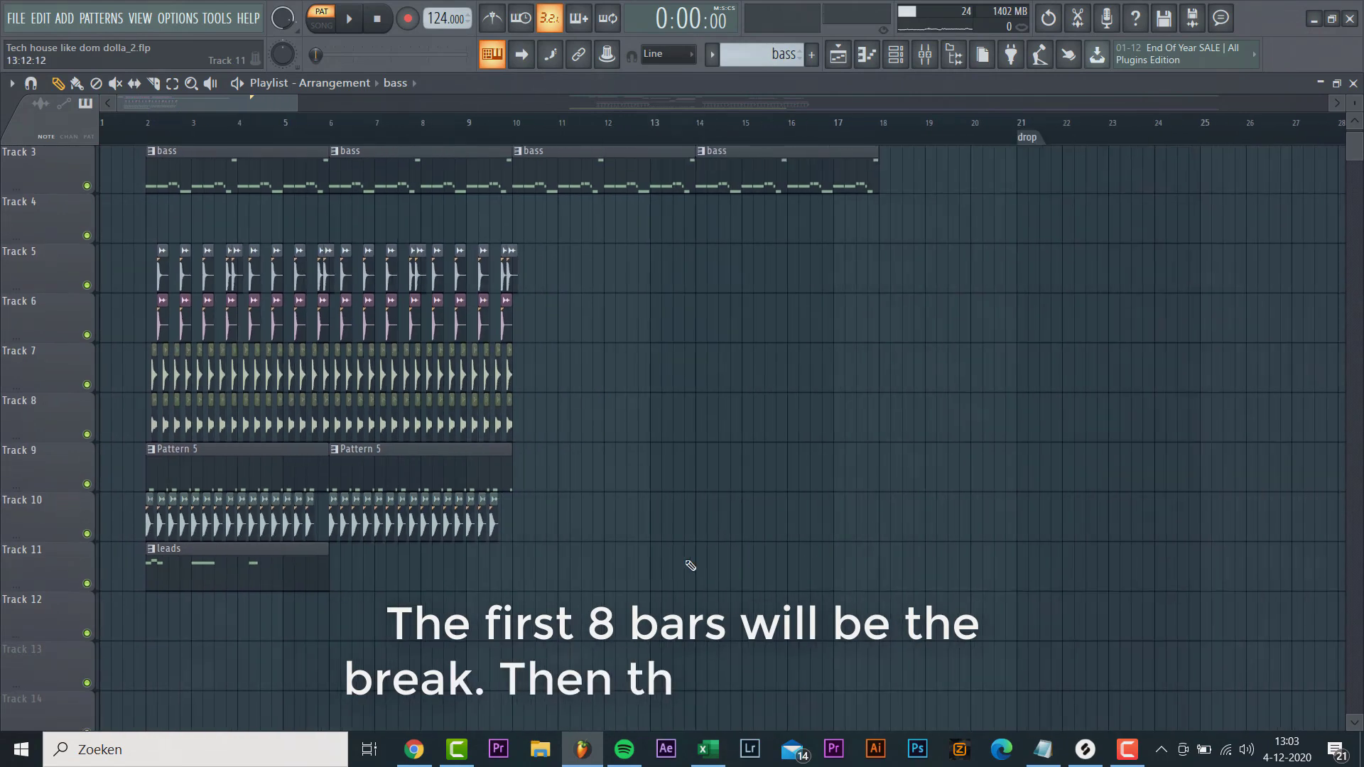
- Select all playlist clips and shift them three bars later so the bass starts at bar 5, with Song mode active
scroll(682, 557, "up", 1)
key("ctrl+a")
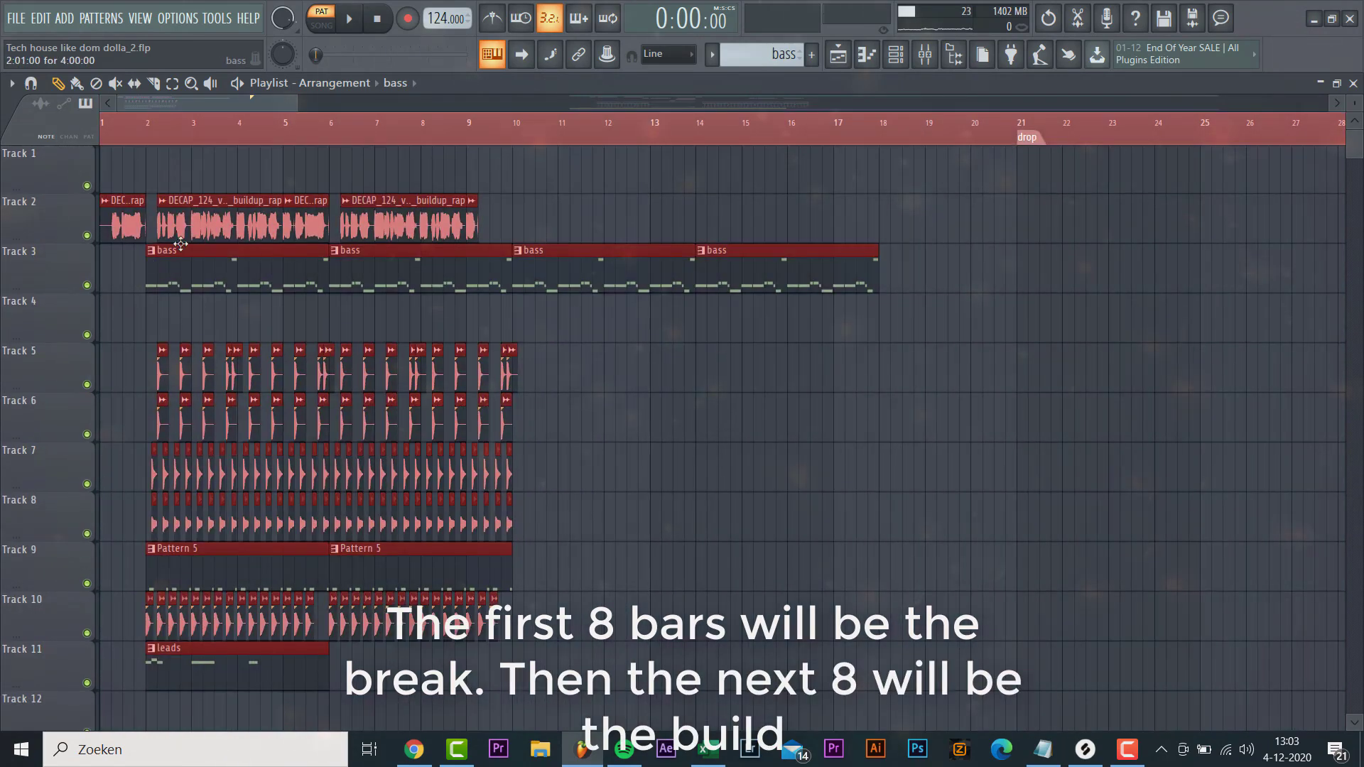
left_click_drag(185, 243, 323, 242)
scroll(222, 317, "down", 1)
key("l")
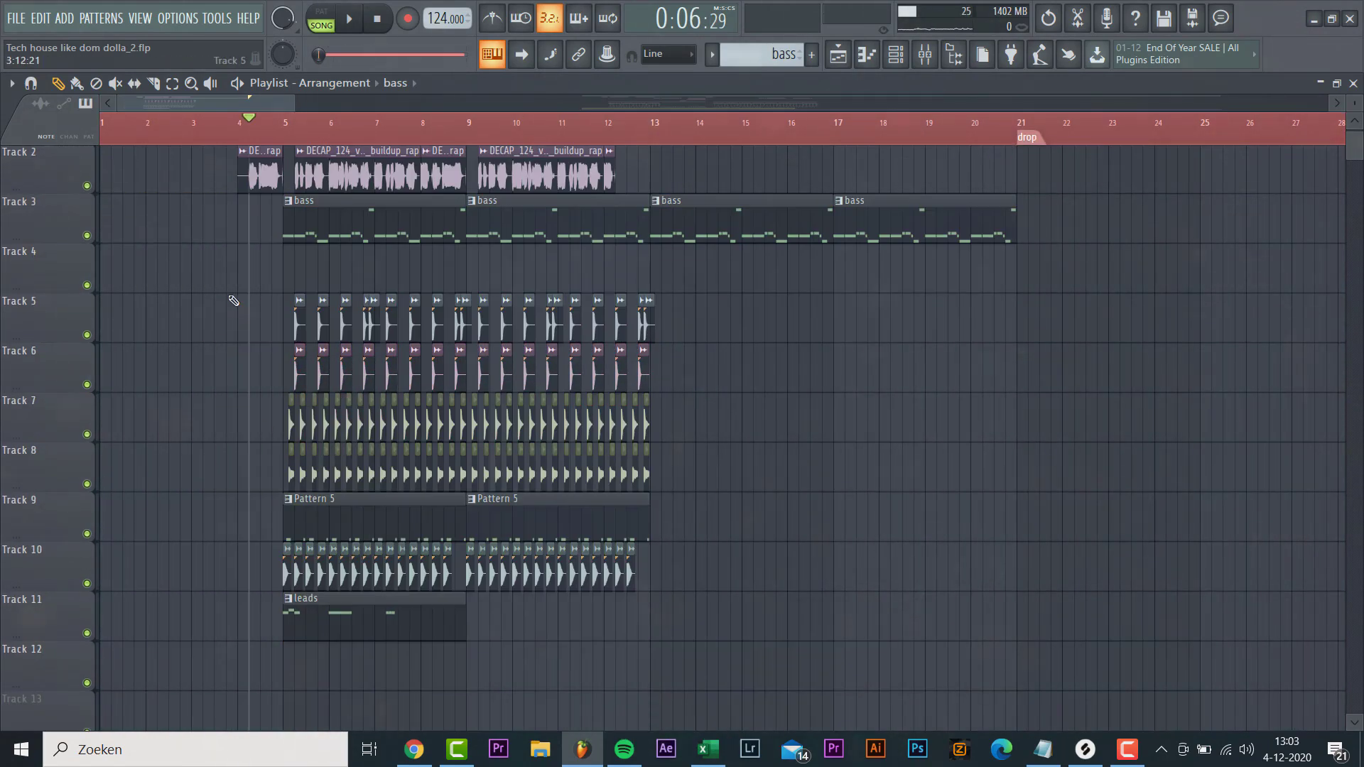
- Copy the drum and Pattern 5 clips to the drop marker at bar 21 and move the leads clip there
scroll(728, 634, "down", 1)
key("ctrl+b")
left_click_drag(654, 524, 785, 477)
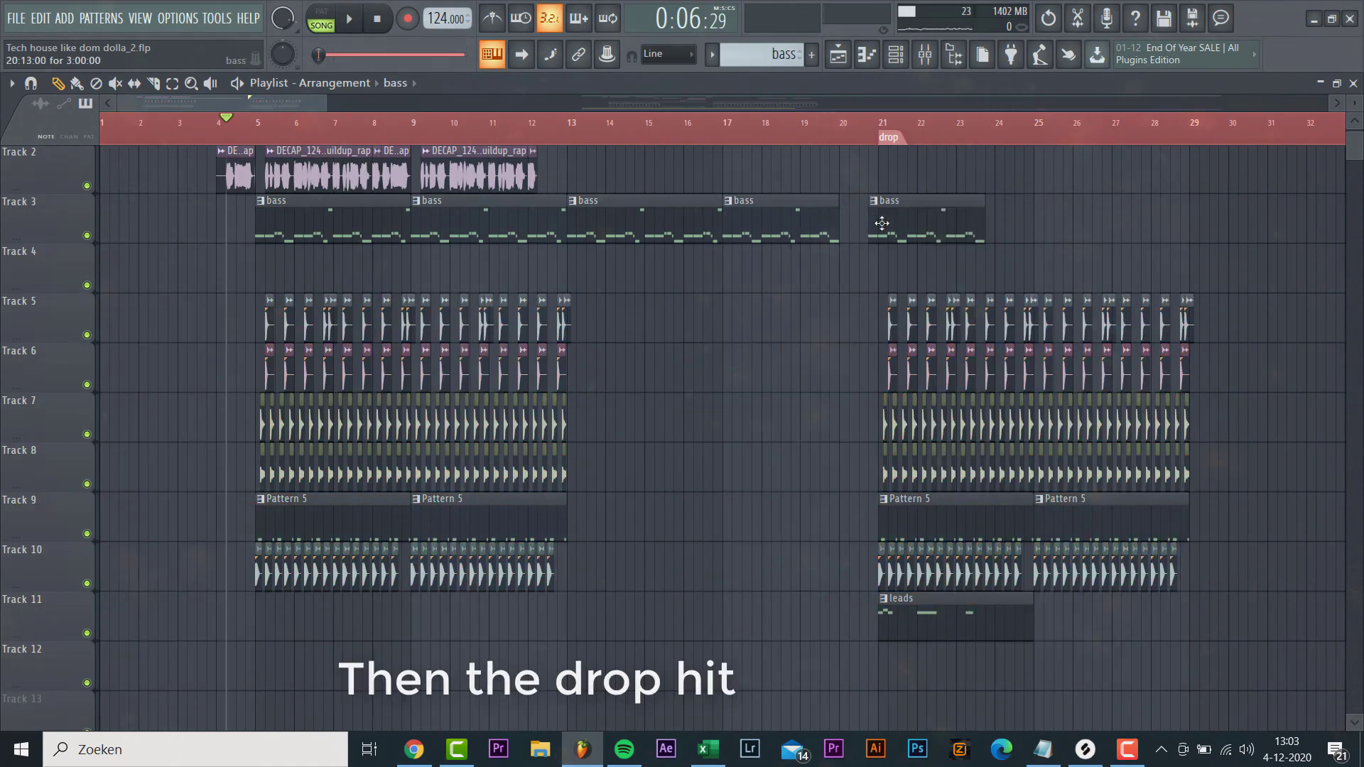
- Align bass clips on Track 3 with bars 21 and 25, then duplicate the eight-bar drop to make it 16 bars
left_click_drag(875, 223, 913, 288)
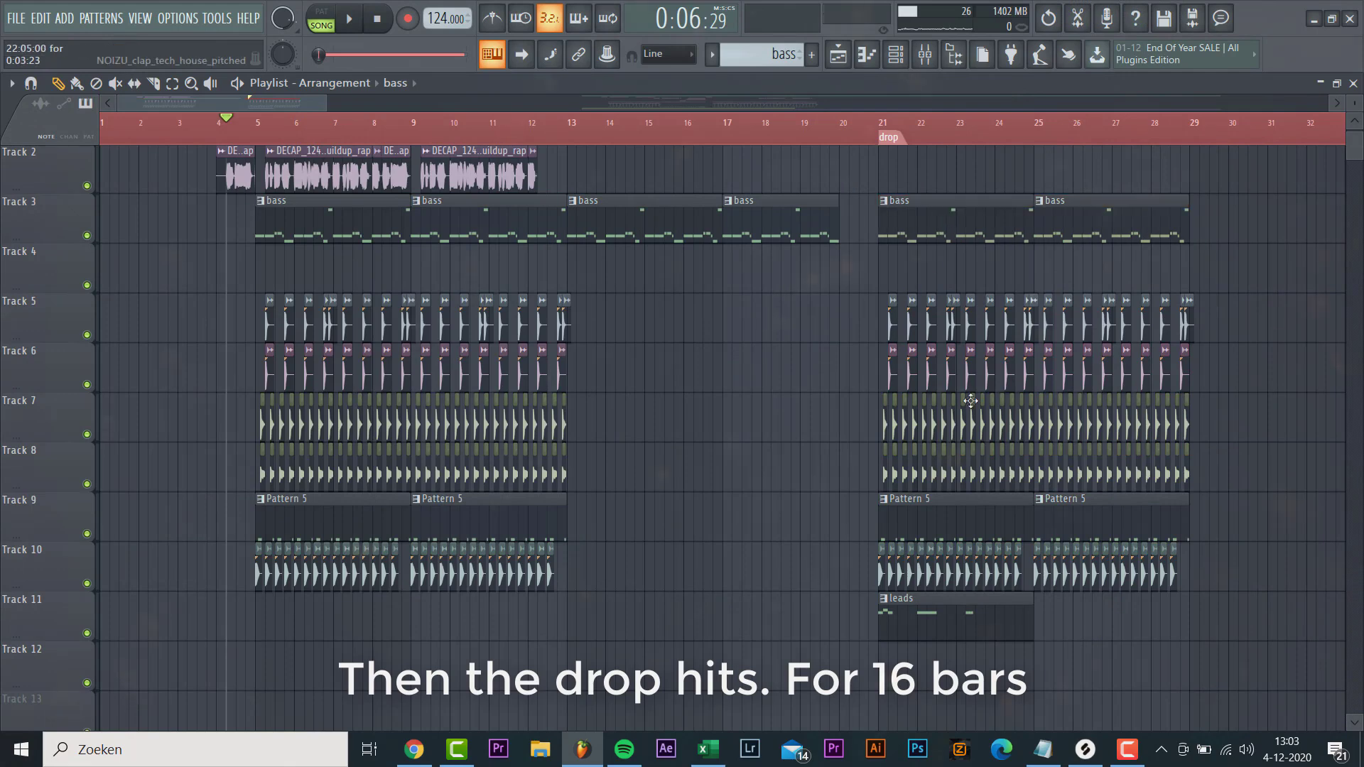
left_click_drag(880, 191, 1229, 451)
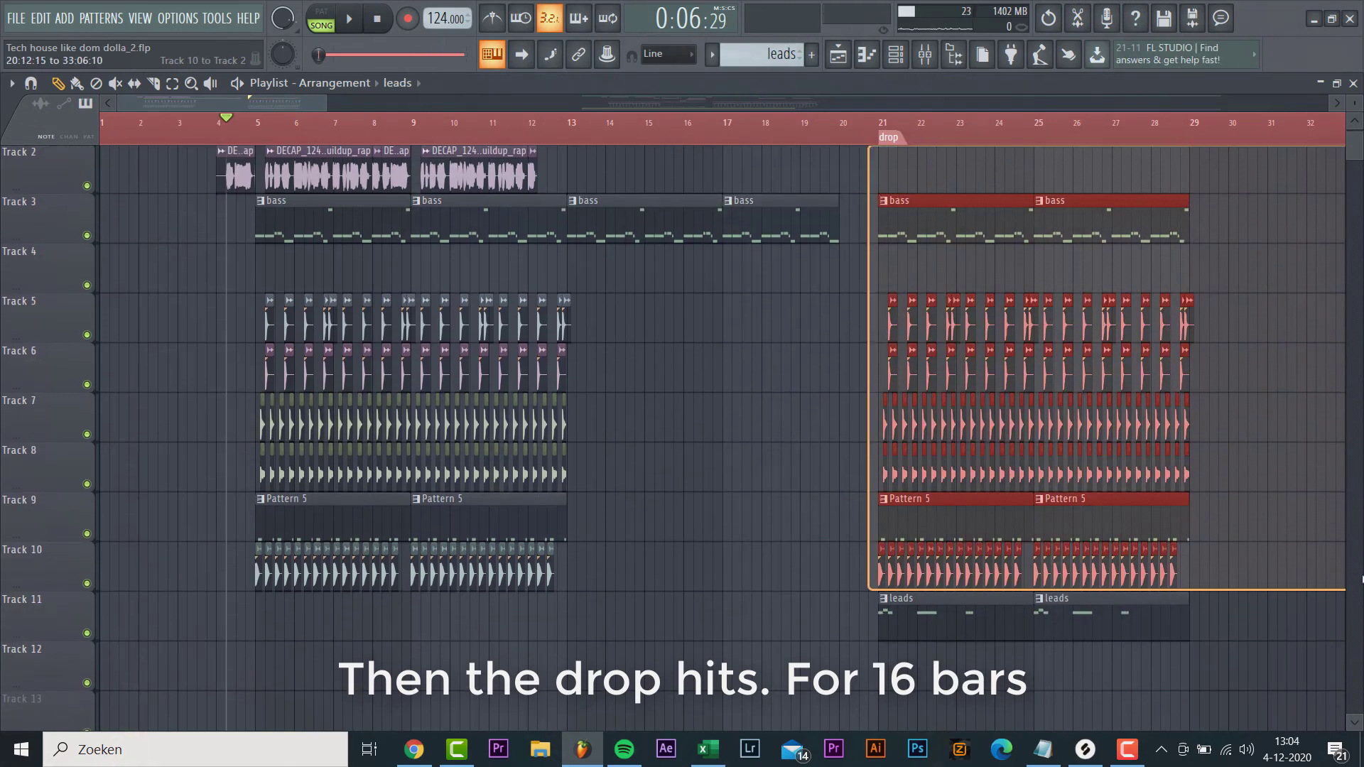
key("ctrl+b")
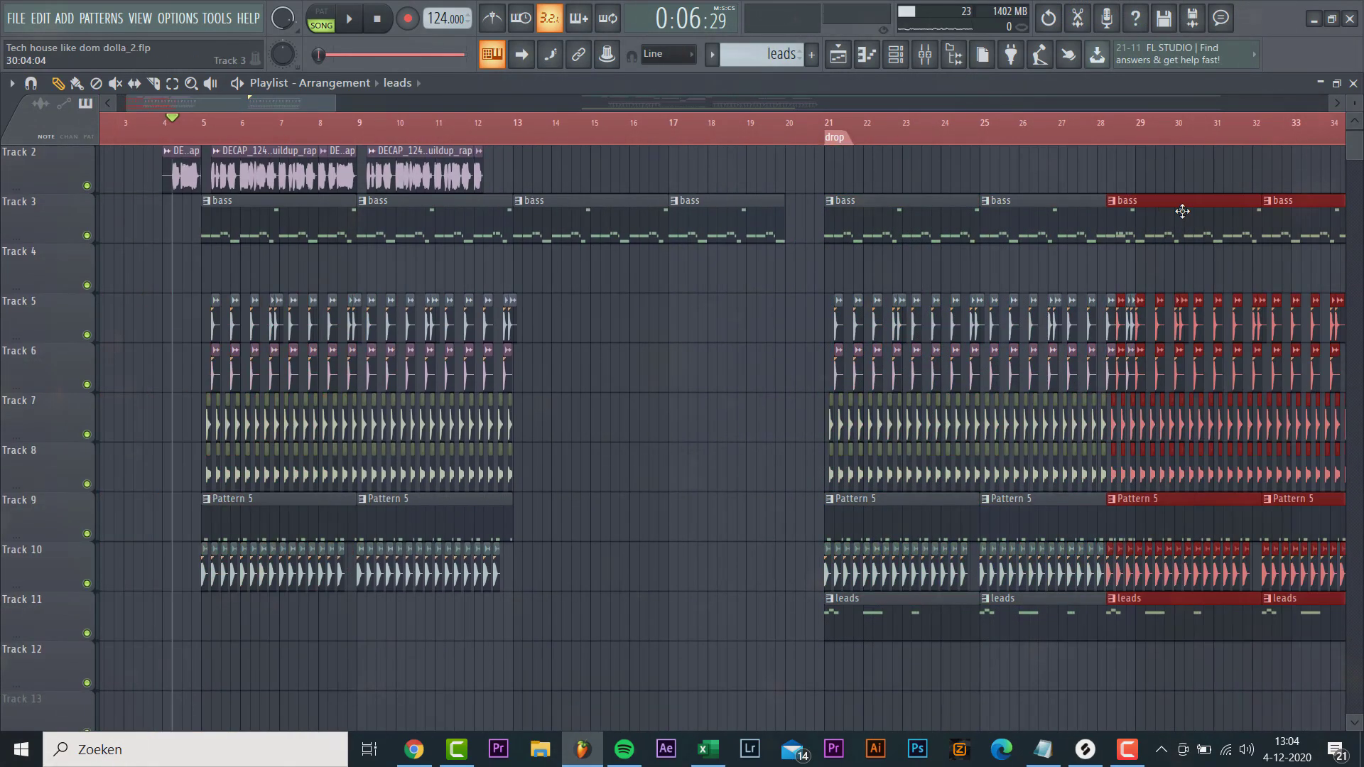
- Select the vocal clips on Track 2 and copy them into the drop, starting at bar 28
scroll(711, 249, "up", 1)
left_click_drag(114, 195, 144, 229)
left_click_drag(258, 228, 1070, 227)
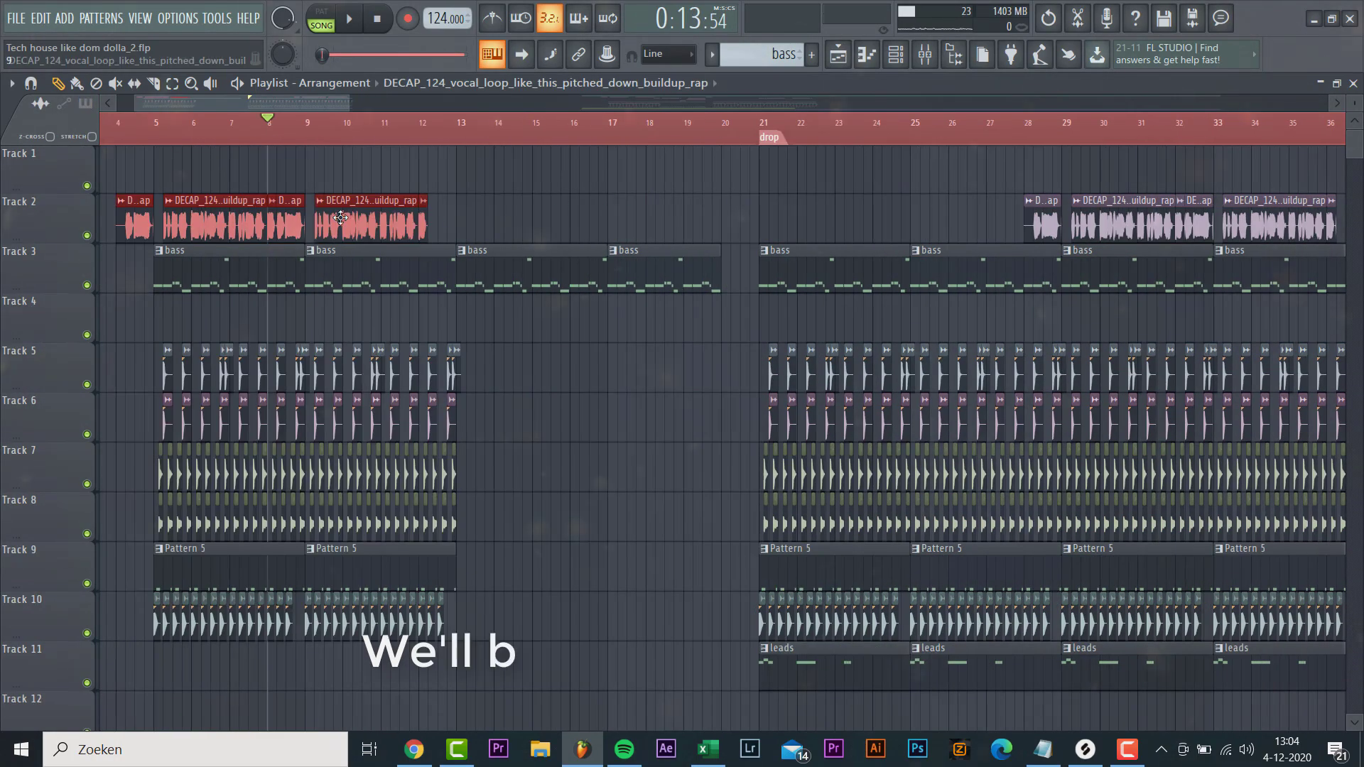
- Copy the vocal clips on Track 2 into the build so the vocal continues up to bar 21
mouse_move(497, 213)
left_mouse_down()
mouse_move(578, 211)
mouse_move(495, 211)
left_mouse_up()
scroll(629, 353, "up", 1)
left_click_drag(177, 228, 533, 230)
scroll(533, 229, "up", 2)
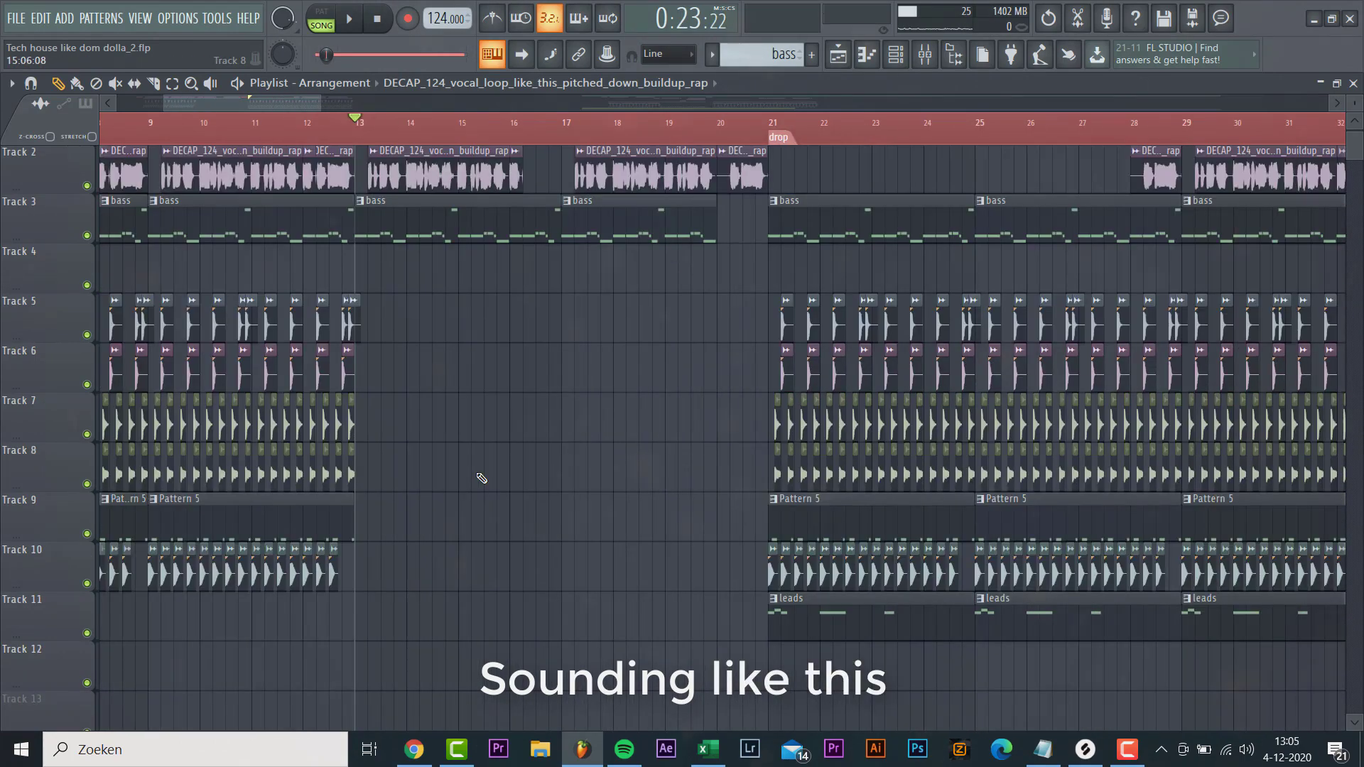
- Play the build and copy the Track 10 kicks from the break into bars 13–20, leaving Pattern 5 out
key("space")
scroll(481, 478, "down", 2)
scroll(490, 540, "up", 1)
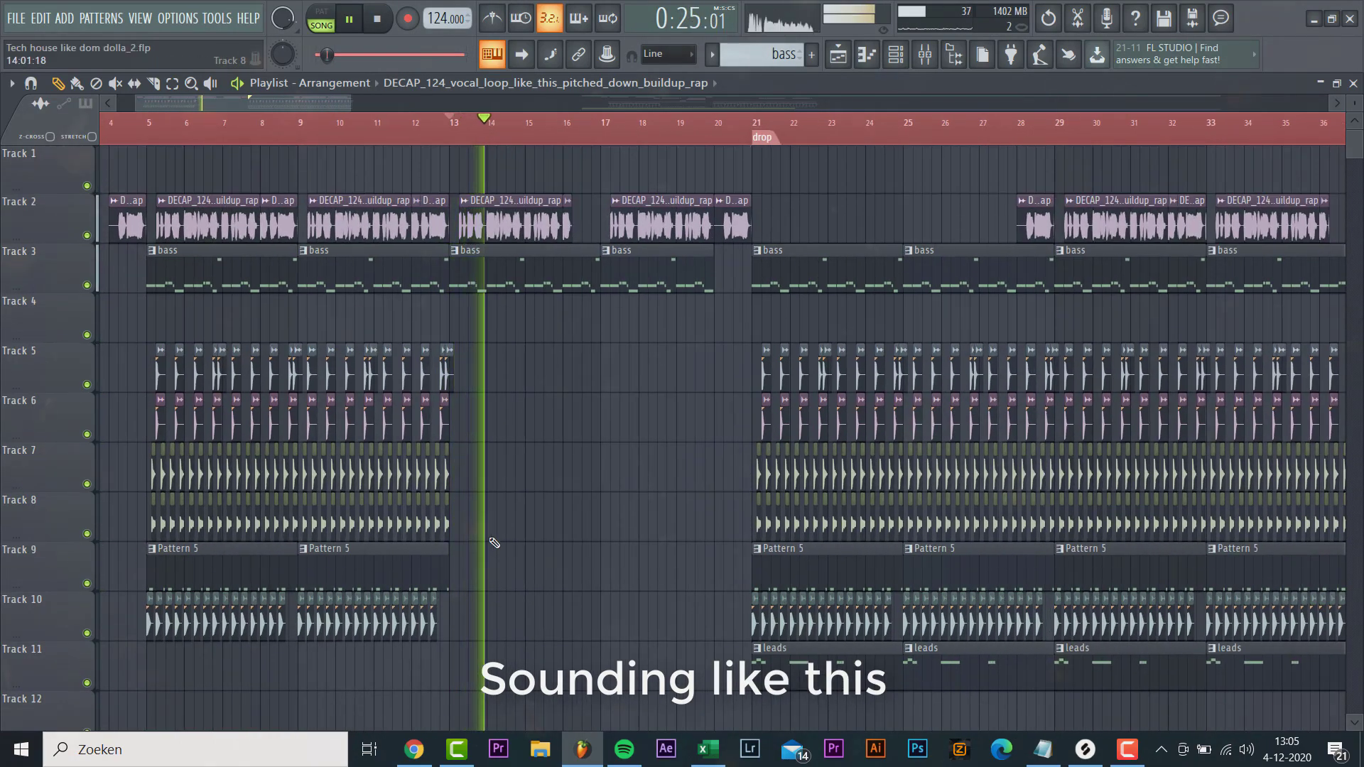
left_click_drag(125, 616, 149, 561)
left_click_drag(273, 568, 565, 566)
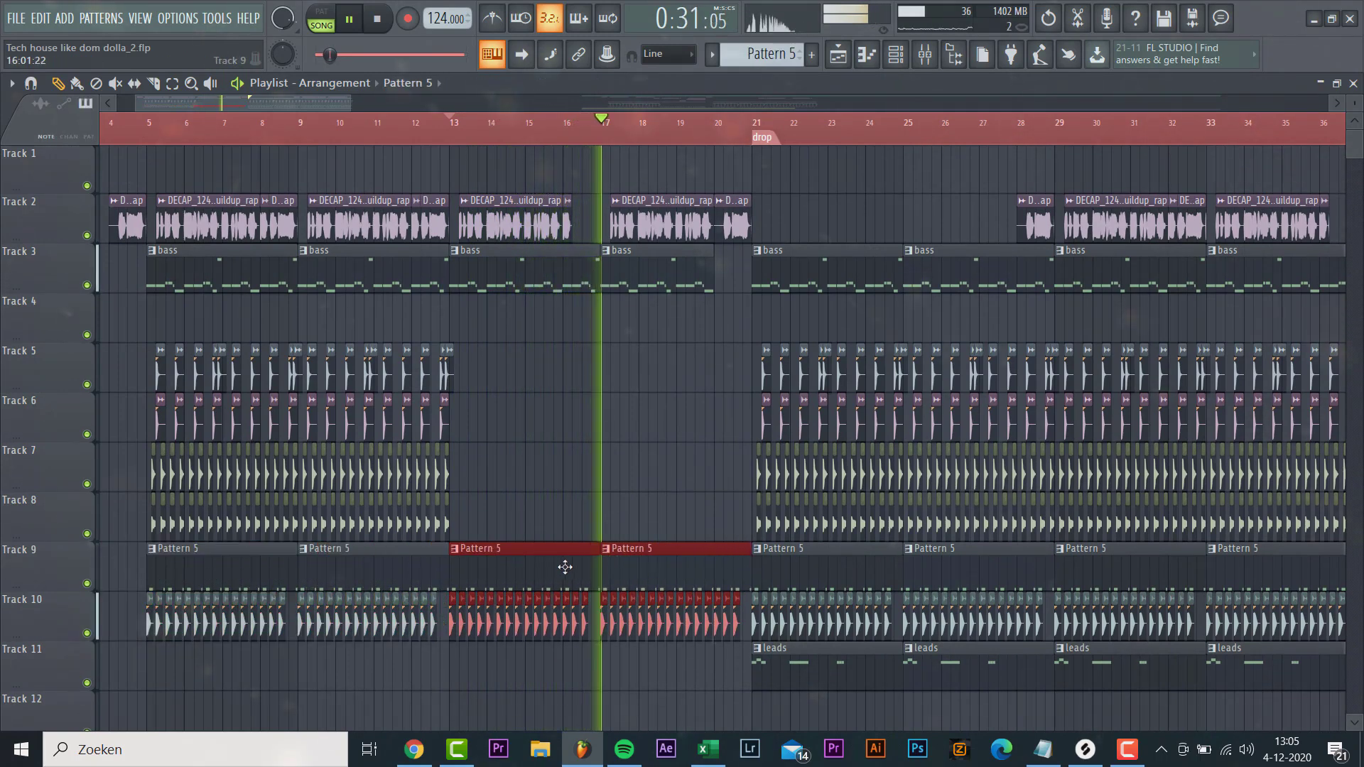
key("space")
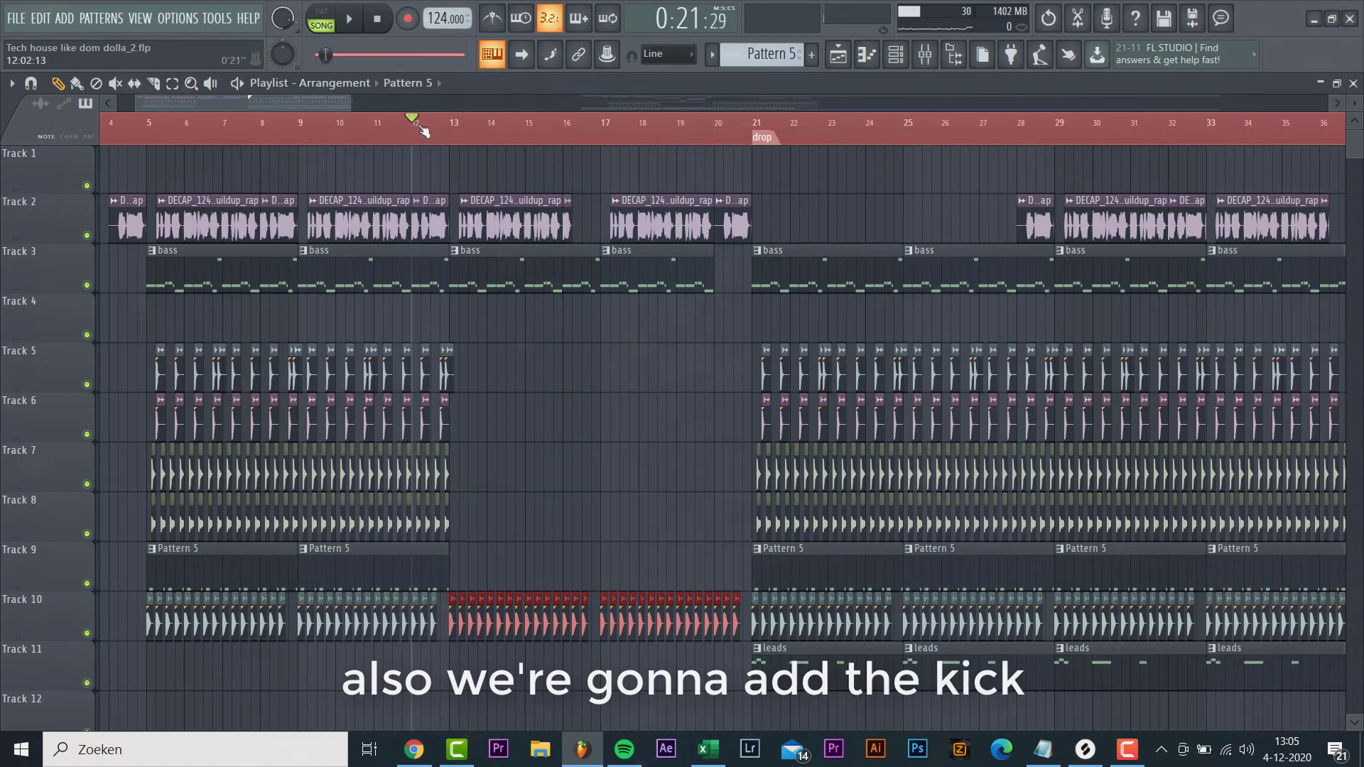
- Delete the Track 5 and Track 6 drum clips that come before bar 7 in the break
key("space")
scroll(421, 130, "up", 4)
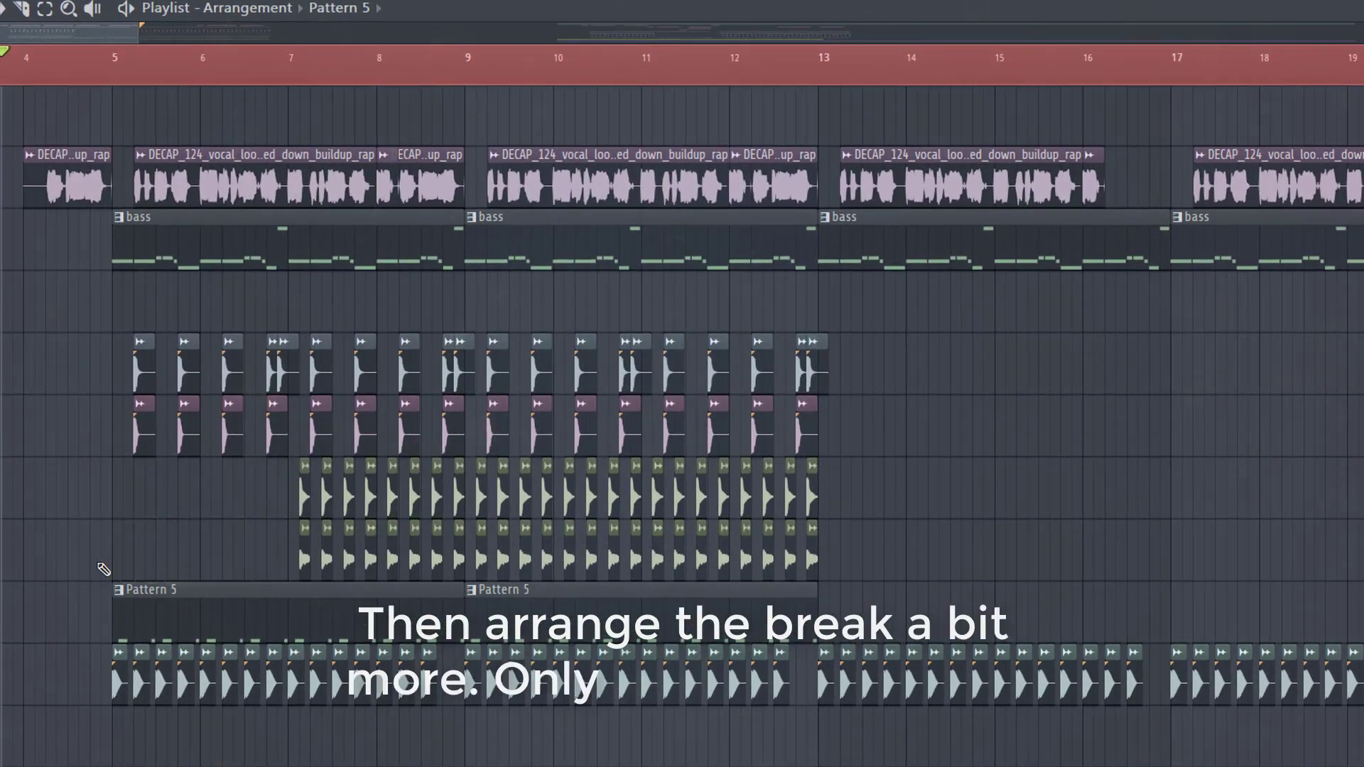
left_click(100, 568)
left_click(115, 442)
right_click(188, 429)
right_click(232, 430)
right_click(277, 430)
right_click(281, 369)
right_click(232, 369)
right_click(188, 369)
right_click(144, 370)
right_click(144, 430)
- Delete the Track 7 and Track 8 clips before bar 9 and the first Pattern 5 clip in the break
right_click(305, 495)
right_click(349, 495)
right_click(393, 495)
right_click(437, 495)
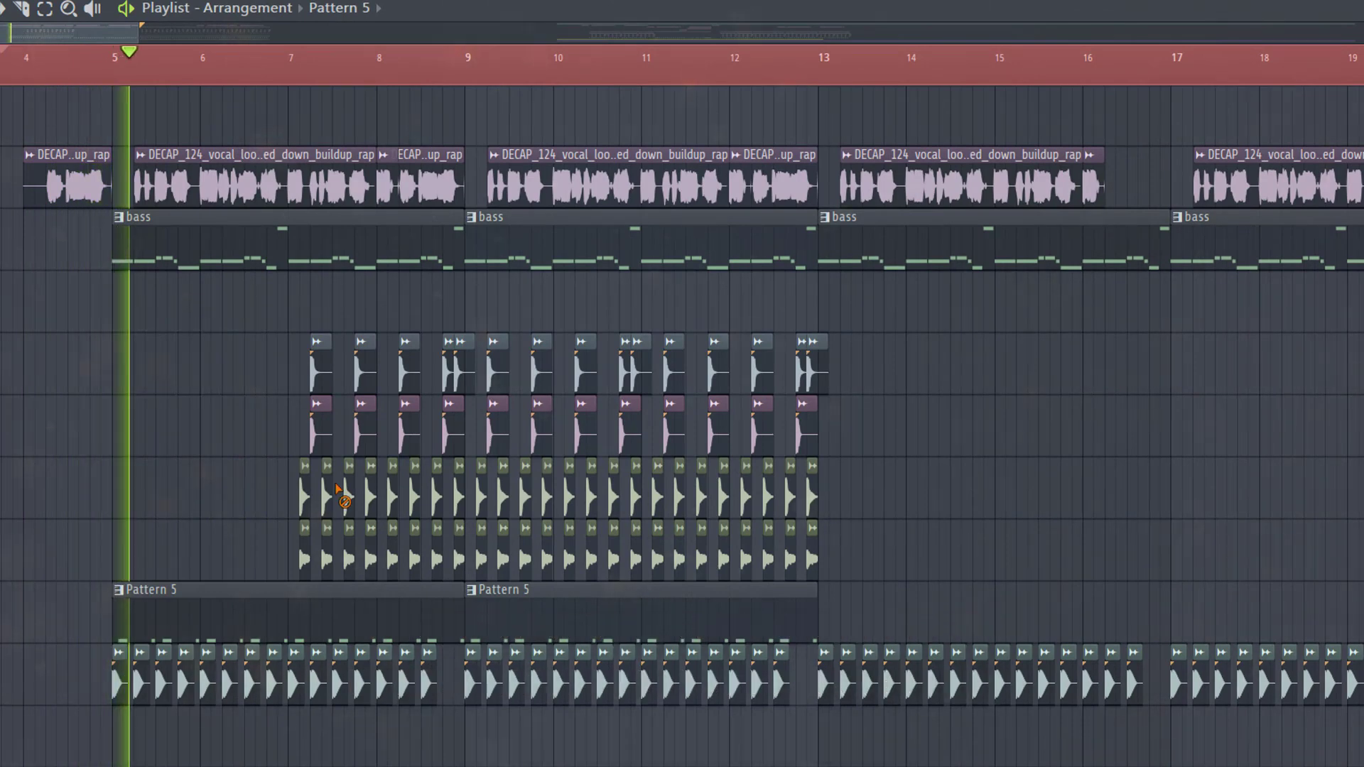
right_click(459, 559)
right_click(393, 559)
right_click(349, 559)
right_click(304, 559)
right_click(314, 609)
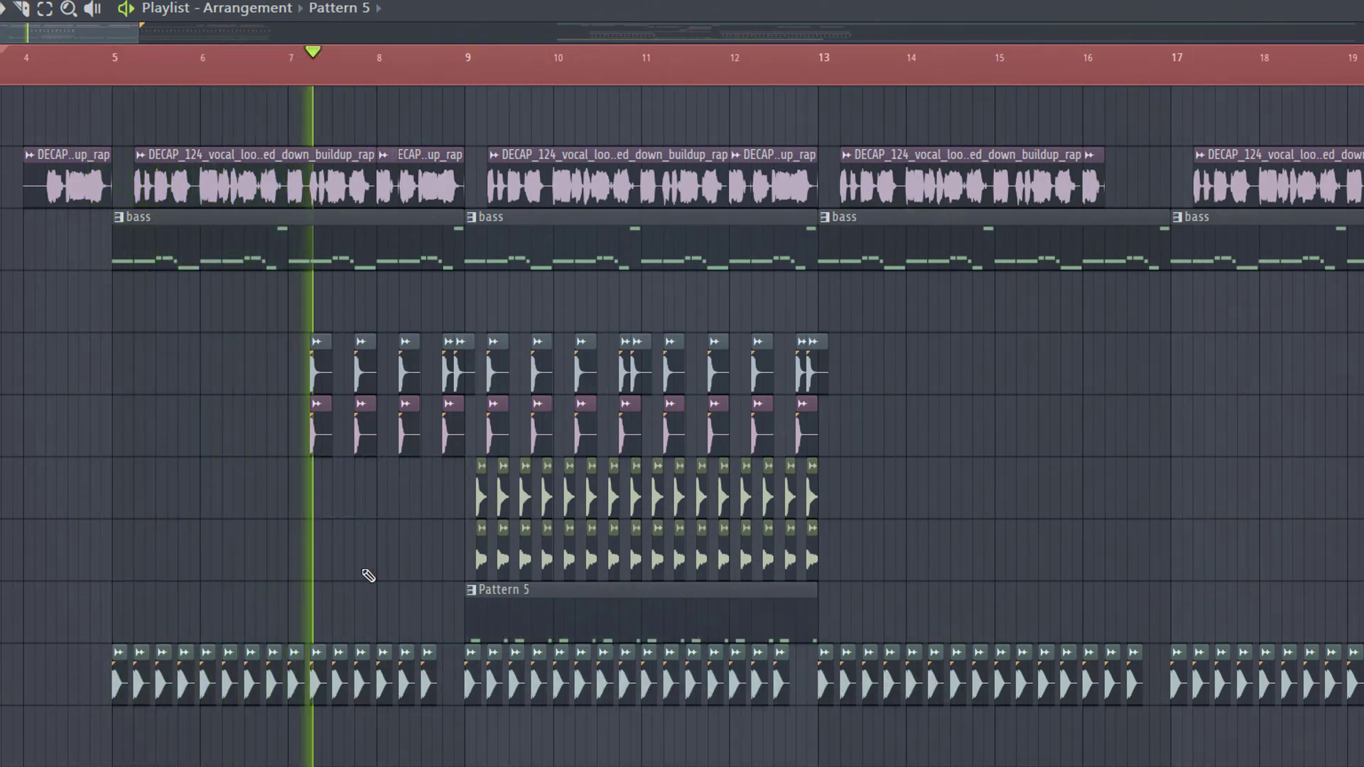
- Remove the last Track 10 kick before bar 7 to leave a short gap in the break
right_click(276, 671)
scroll(455, 646, "up", 3)
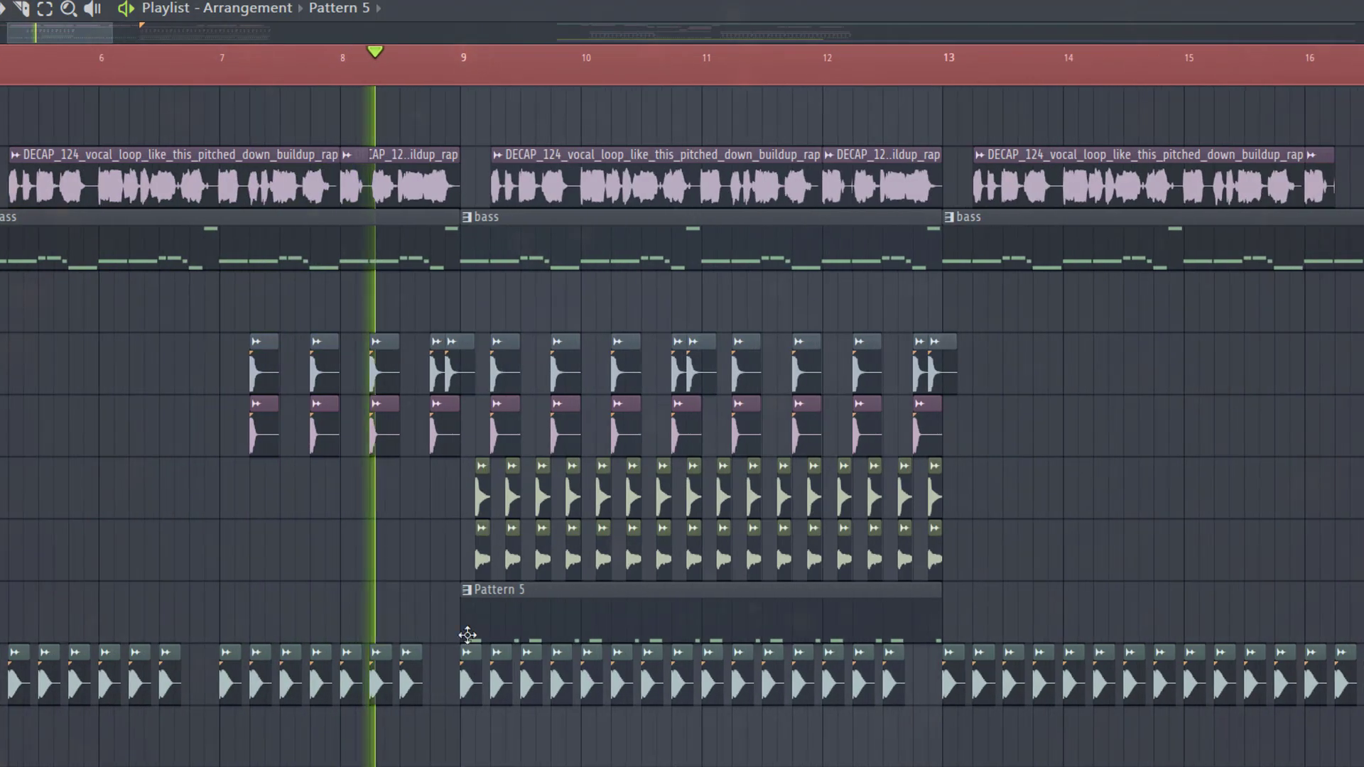
scroll(444, 517, "up", 2)
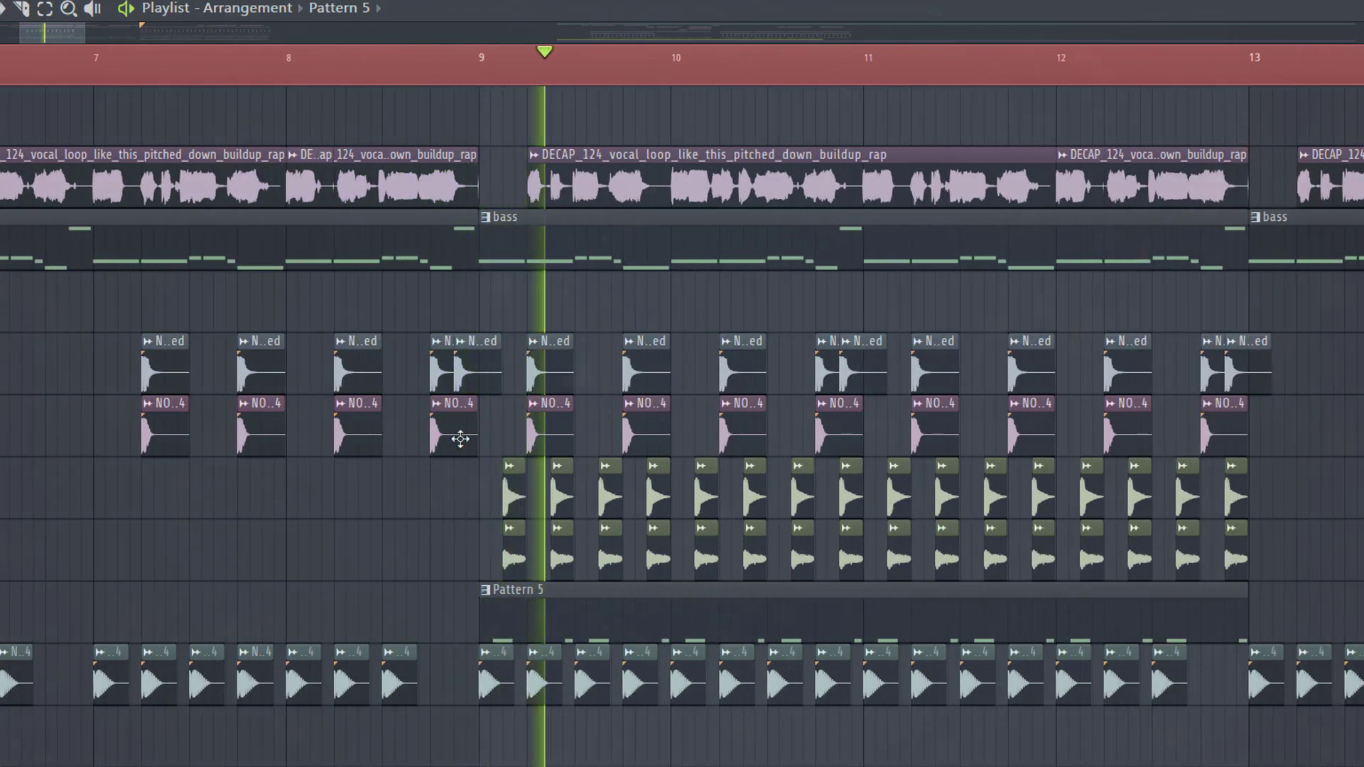
- Watch the Fruity Parametric EQ 2 and Endless Smile automation on the Master during the build, then close both plugins and stop playback
scroll(453, 490, "down", 5)
scroll(631, 449, "down", 1)
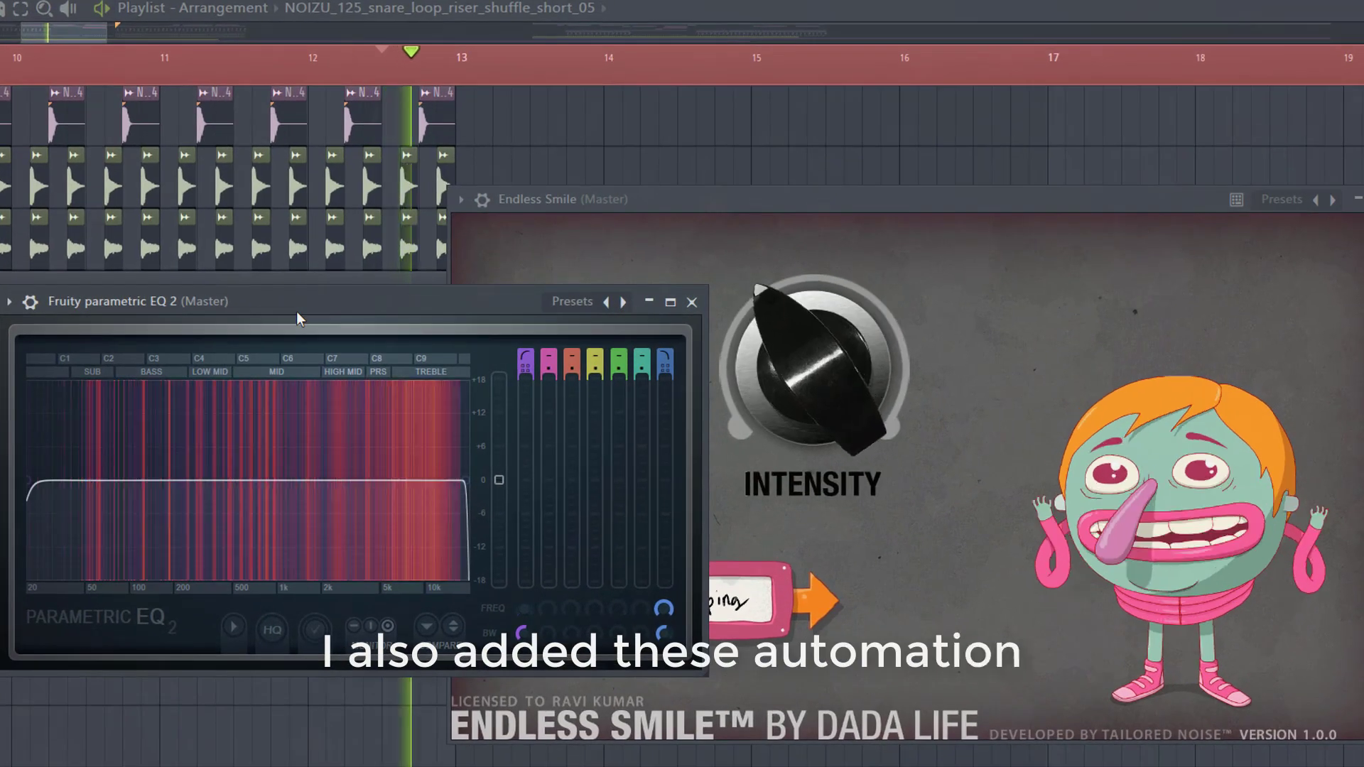
left_click(685, 249)
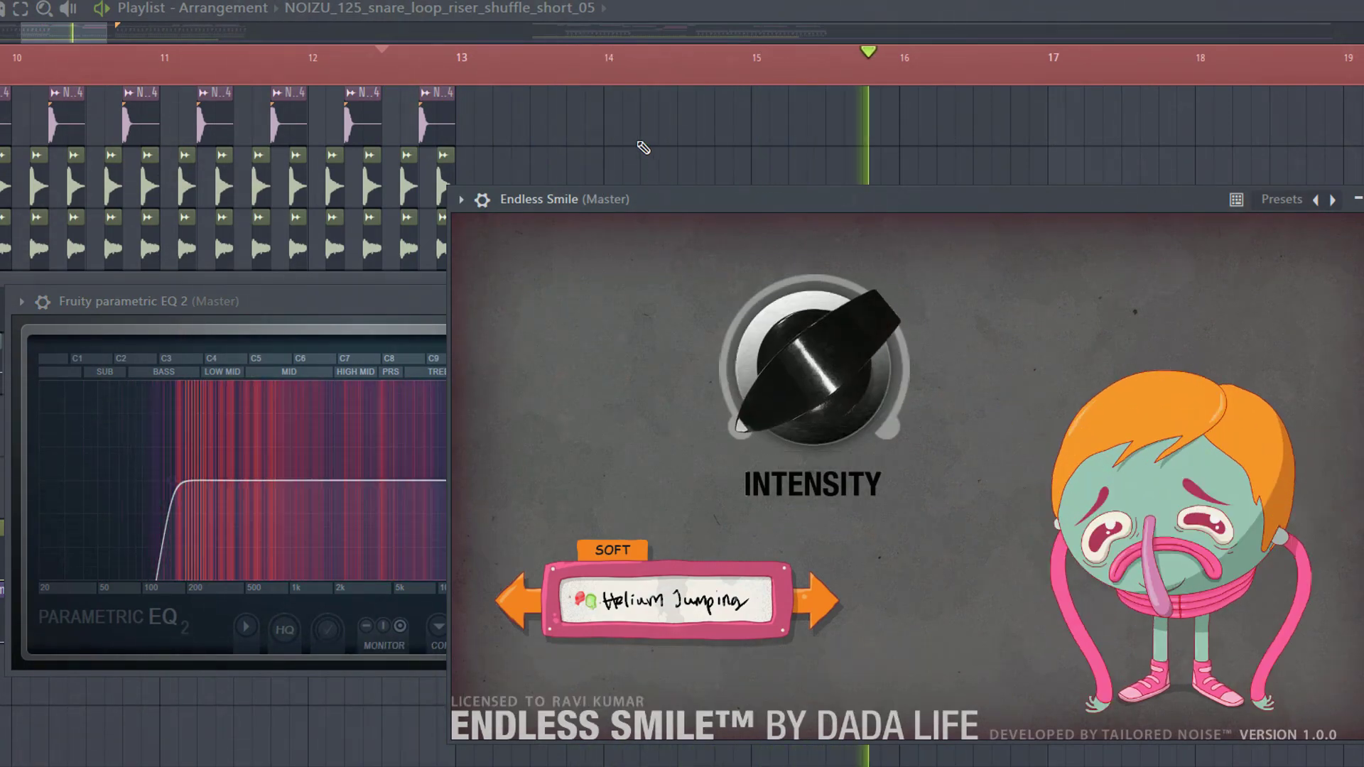
key("F12")
key("space")
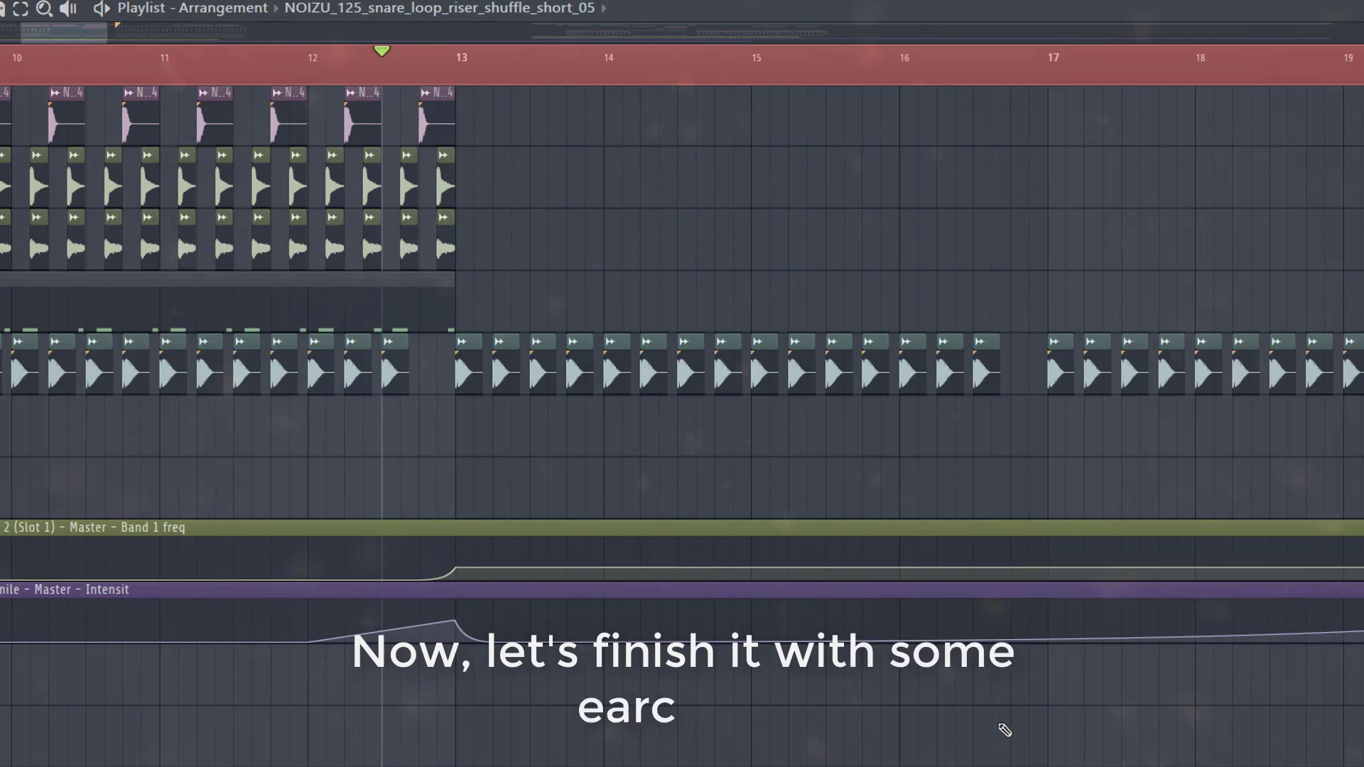
- Examine the crashes, reverse cymbals, downlifter, snare loop, riser and ambience clips on Tracks 12–15
scroll(973, 700, "down", 3)
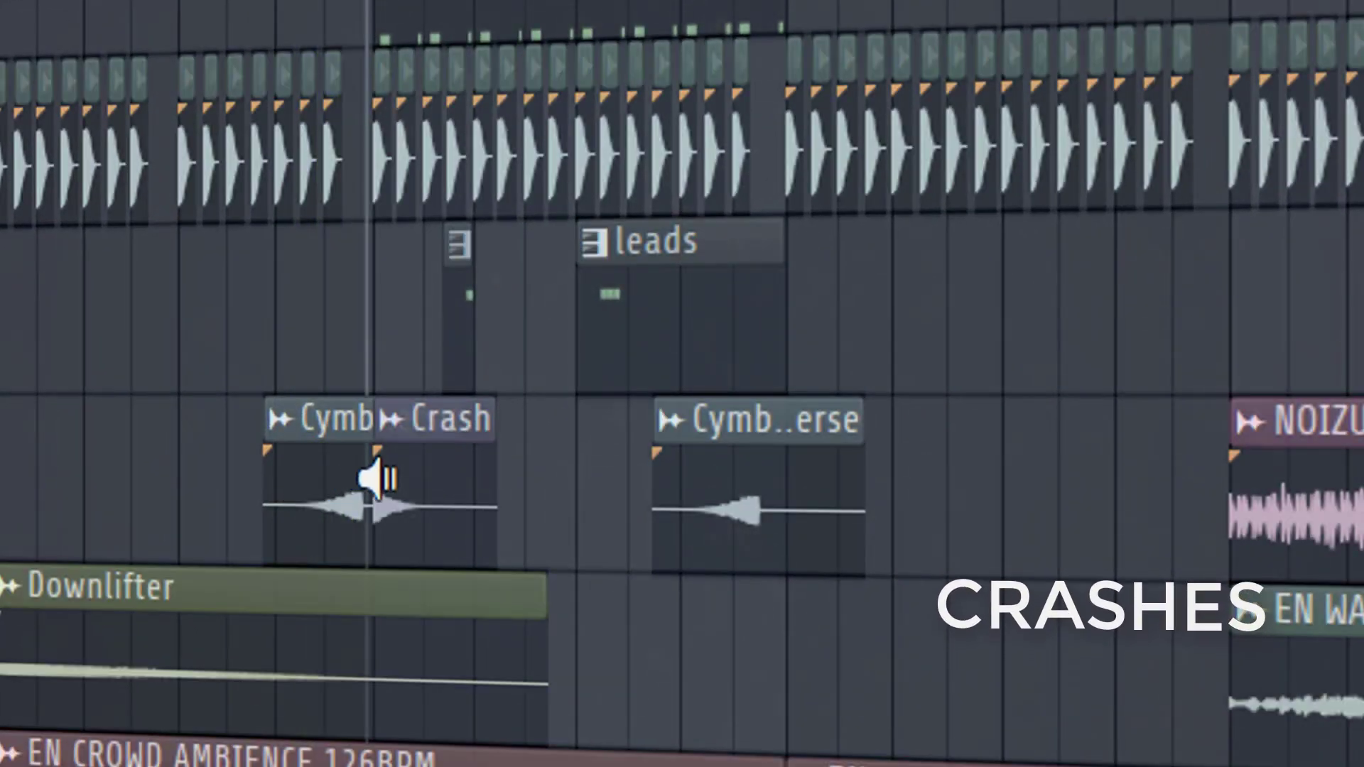
key("space")
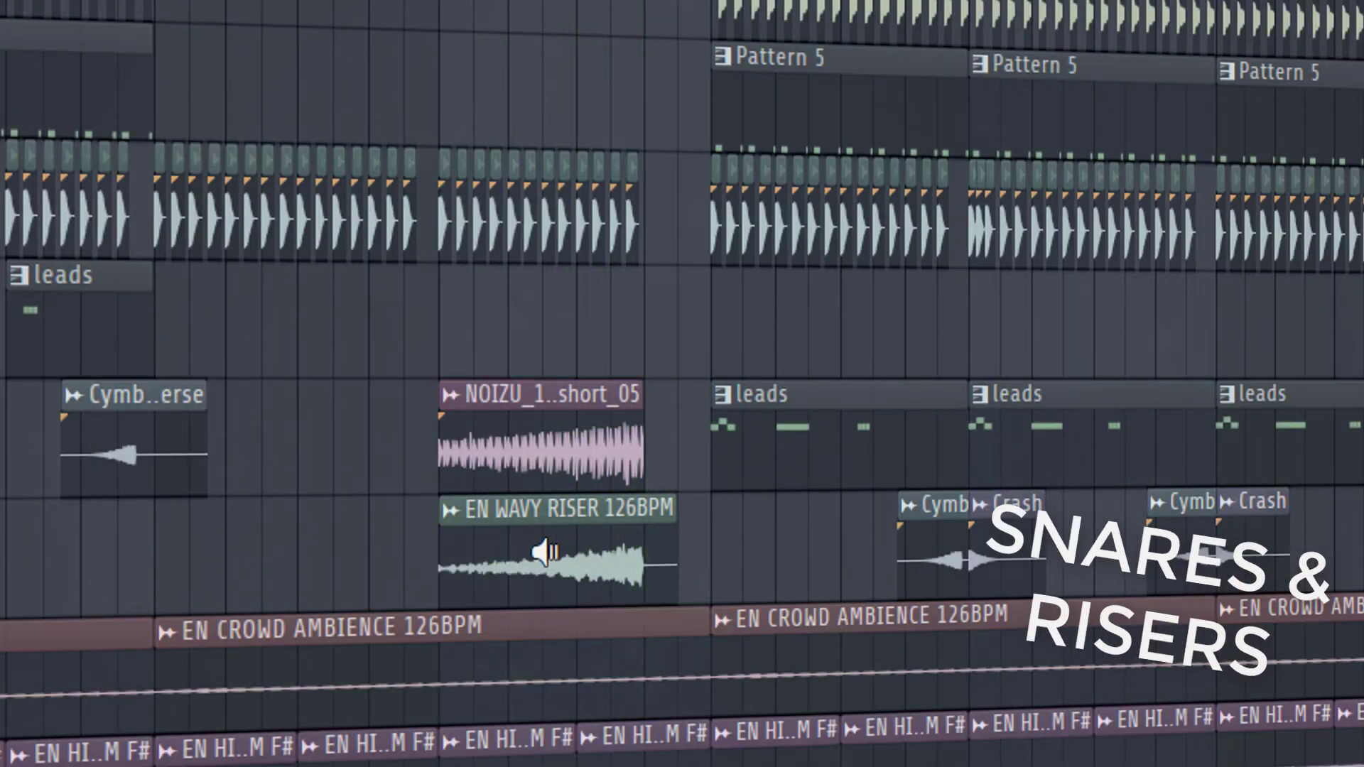
scroll(544, 552, "down", 1)
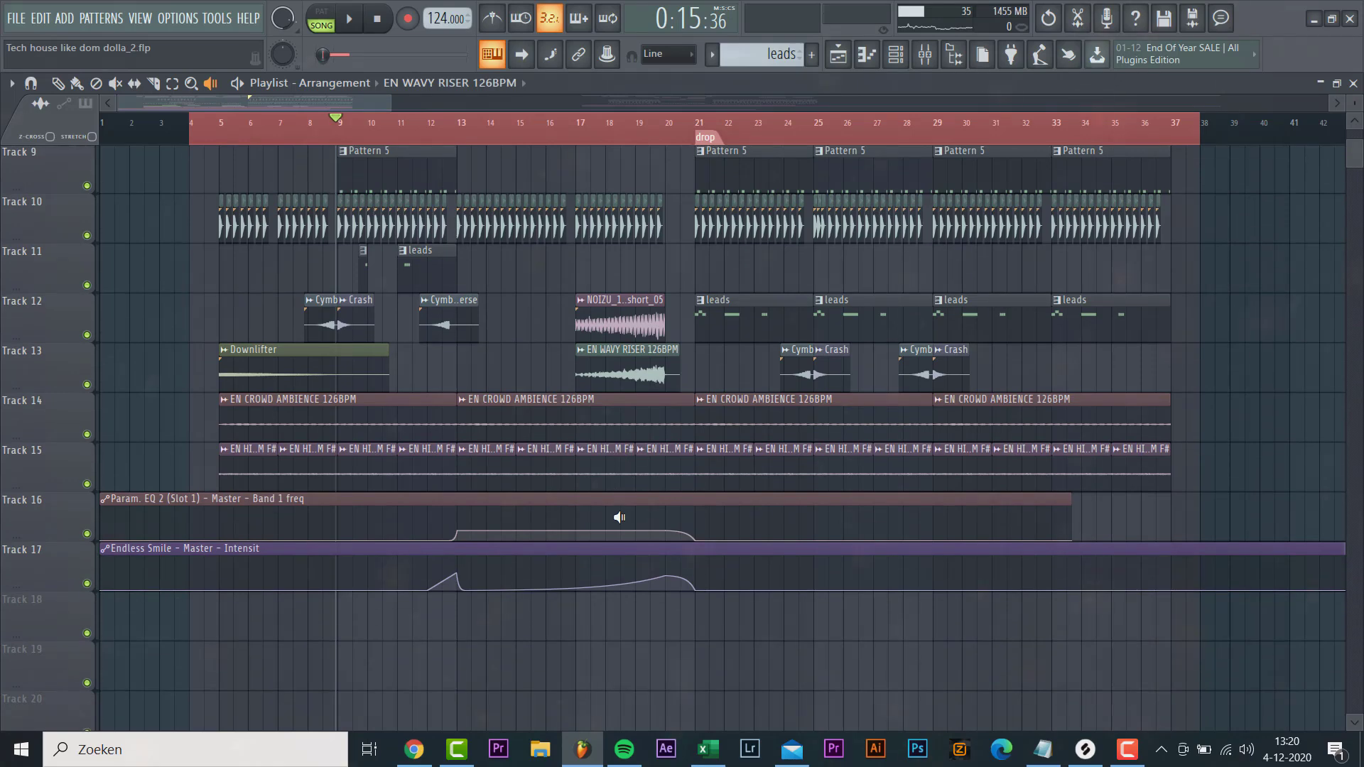
- Play the full arrangement from the break through the build towards the drop, reviewing all tracks and both automation clips
scroll(545, 553, "up", 5)
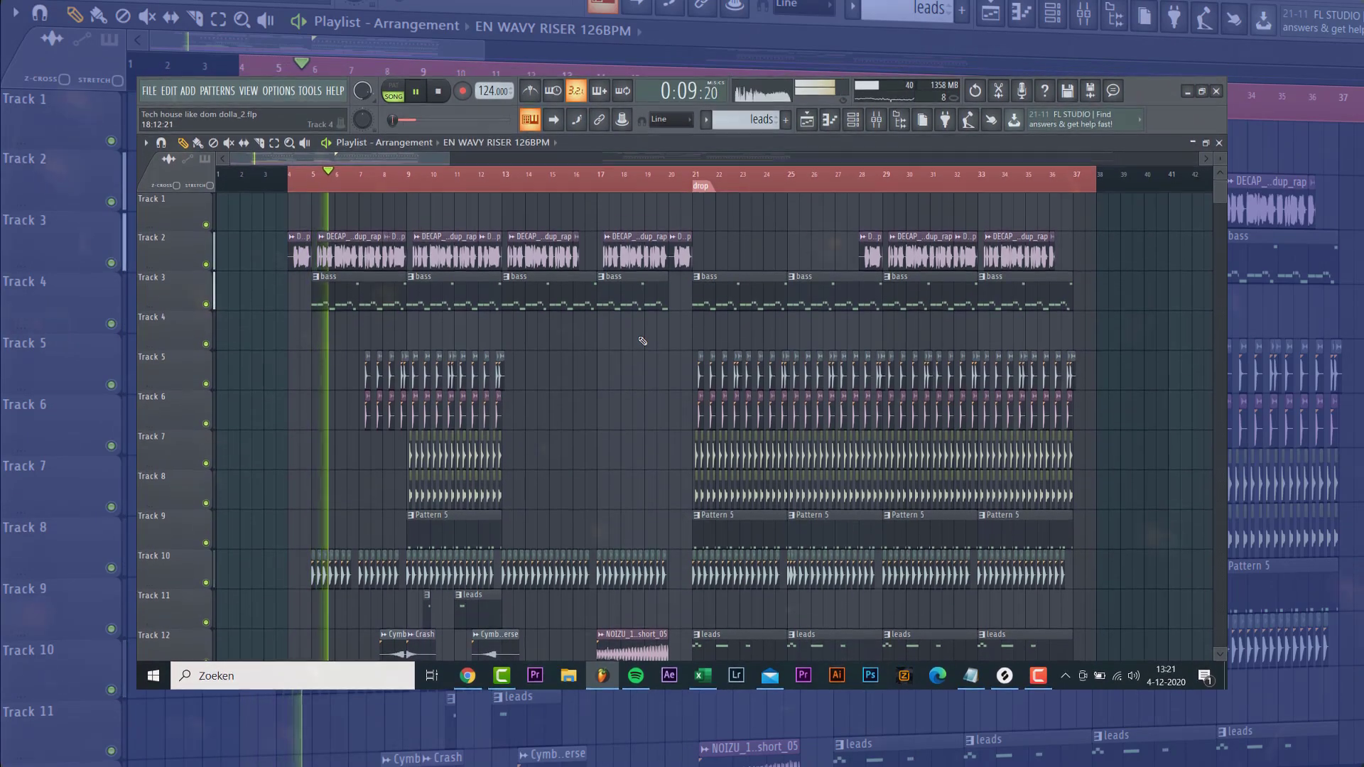
scroll(642, 341, "down", 8)
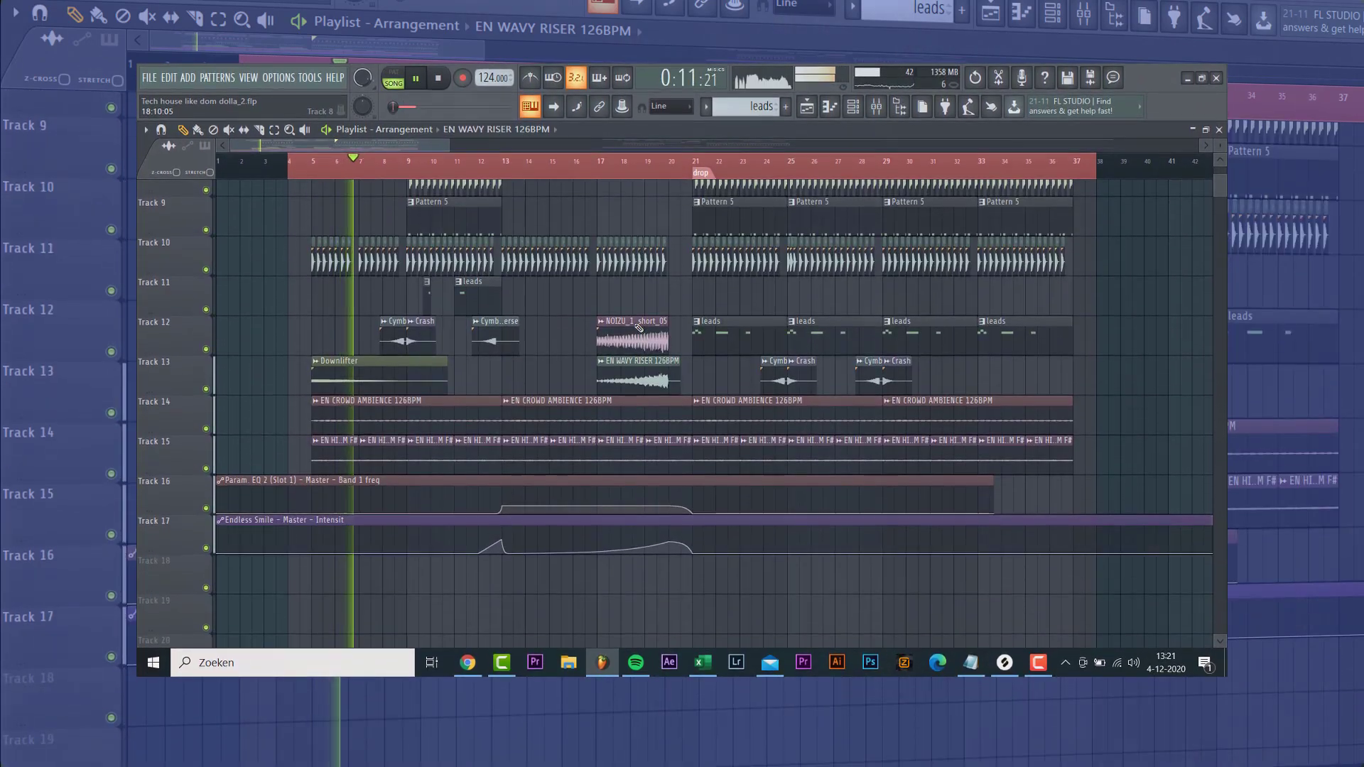
scroll(407, 329, "up", 5)
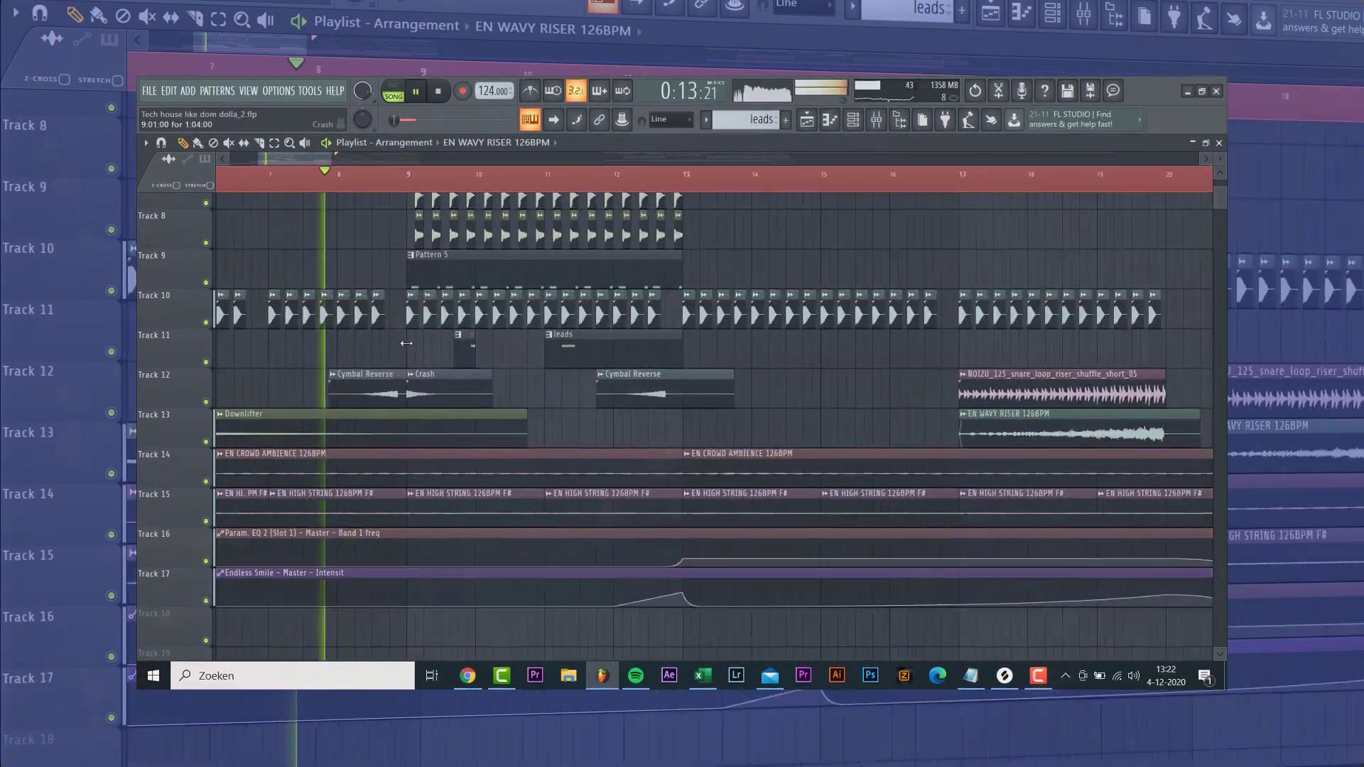
scroll(406, 329, "up", 8)
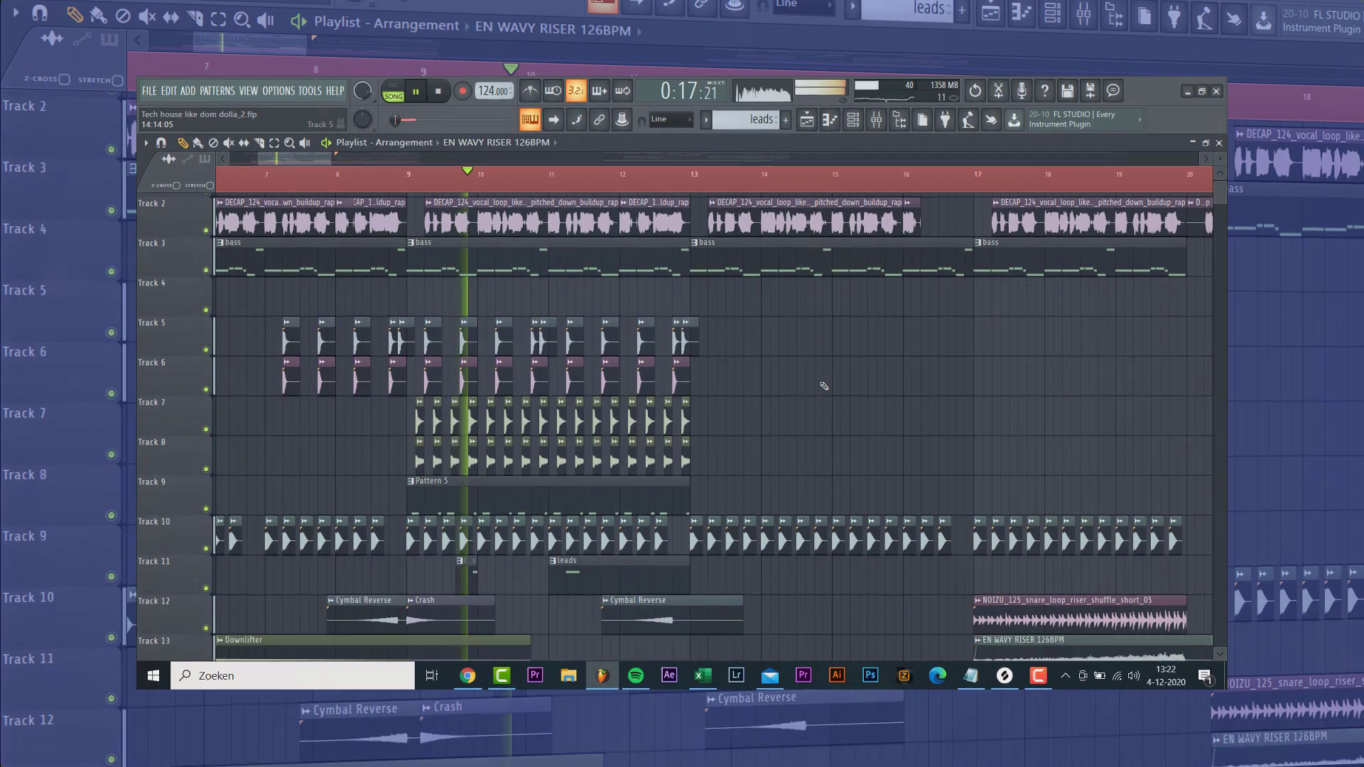
scroll(823, 383, "down", 8)
scroll(823, 380, "up", 6)
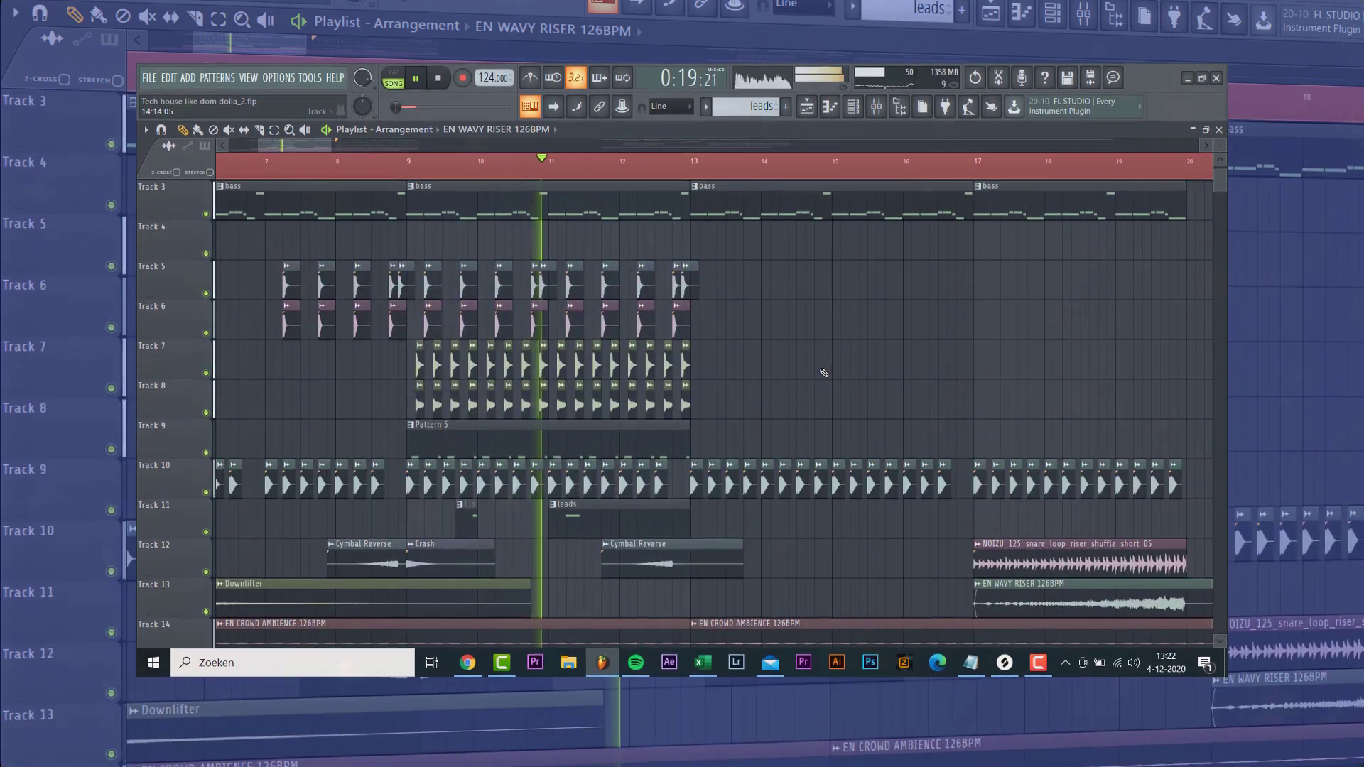
scroll(823, 373, "up", 2)
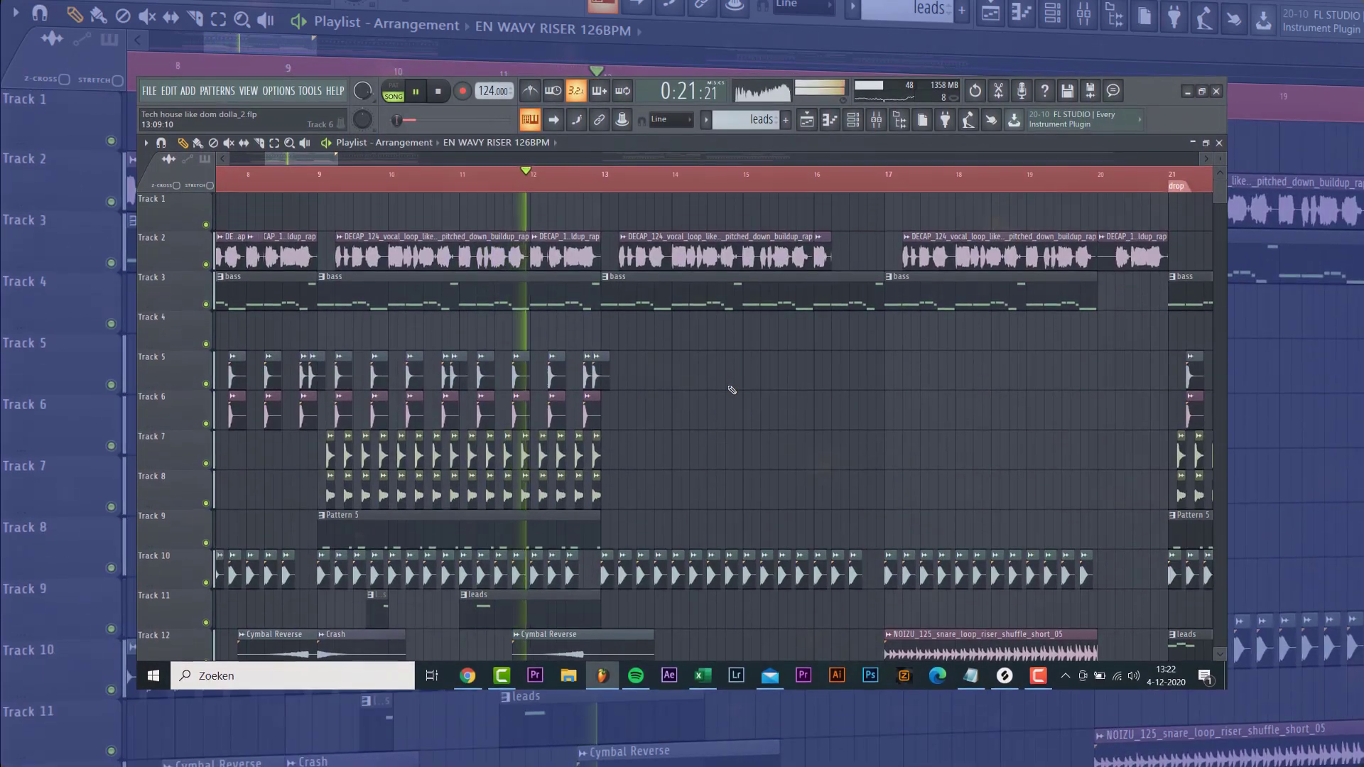
scroll(732, 391, "down", 3)
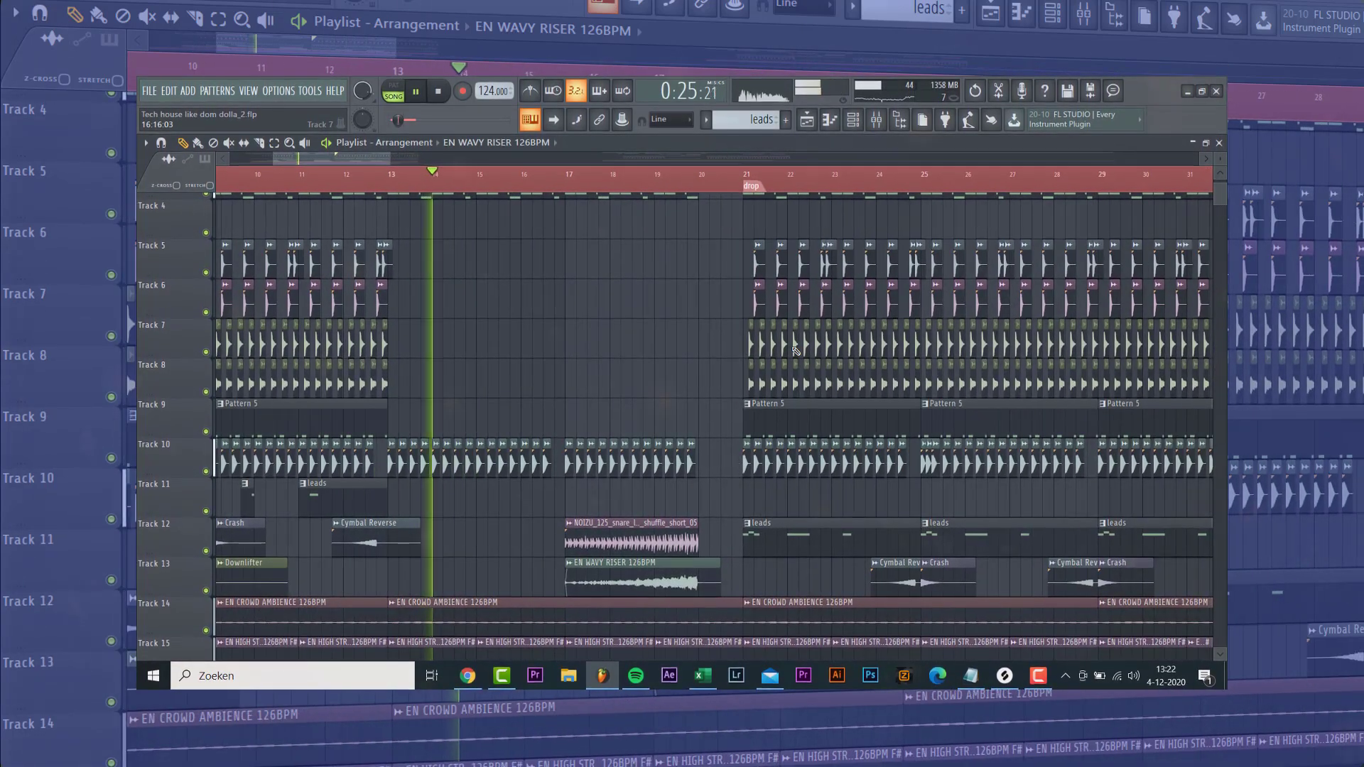
scroll(693, 356, "down", 5)
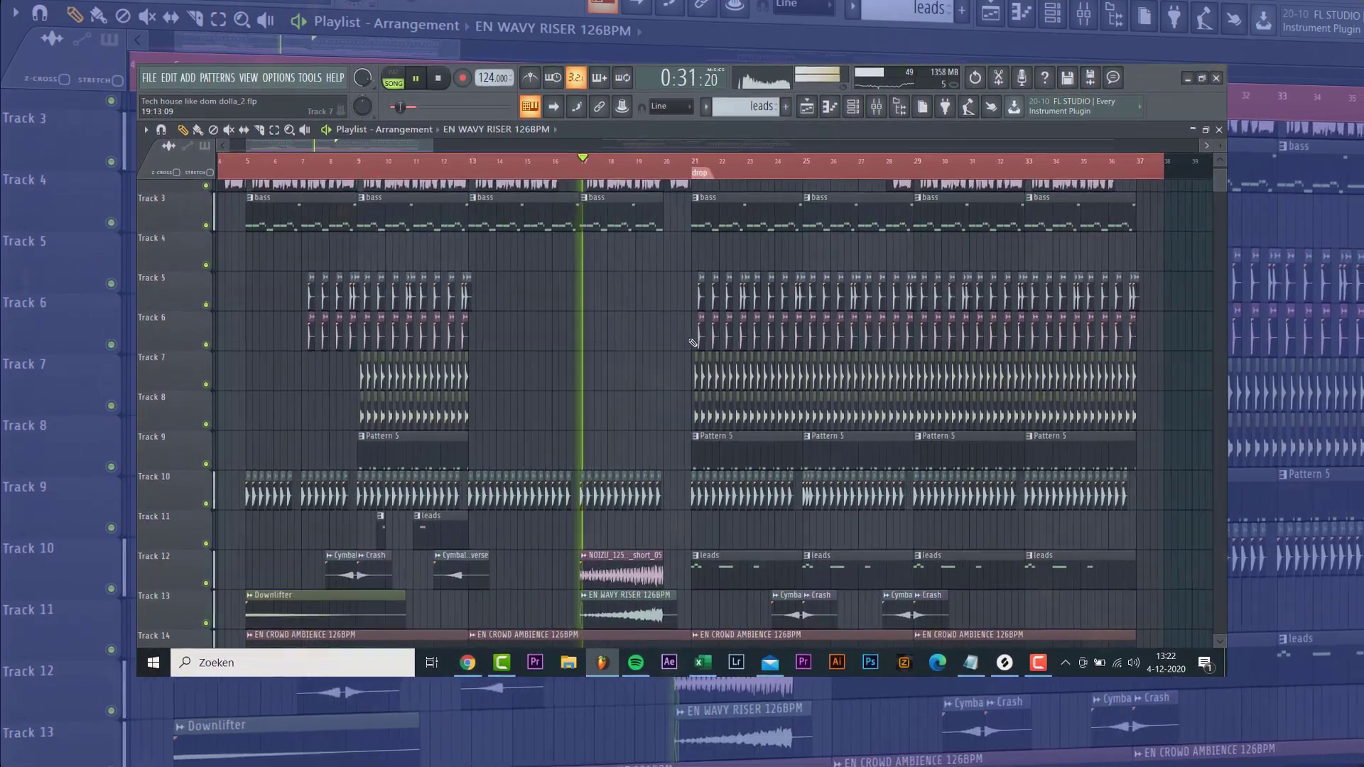
scroll(657, 365, "up", 2)
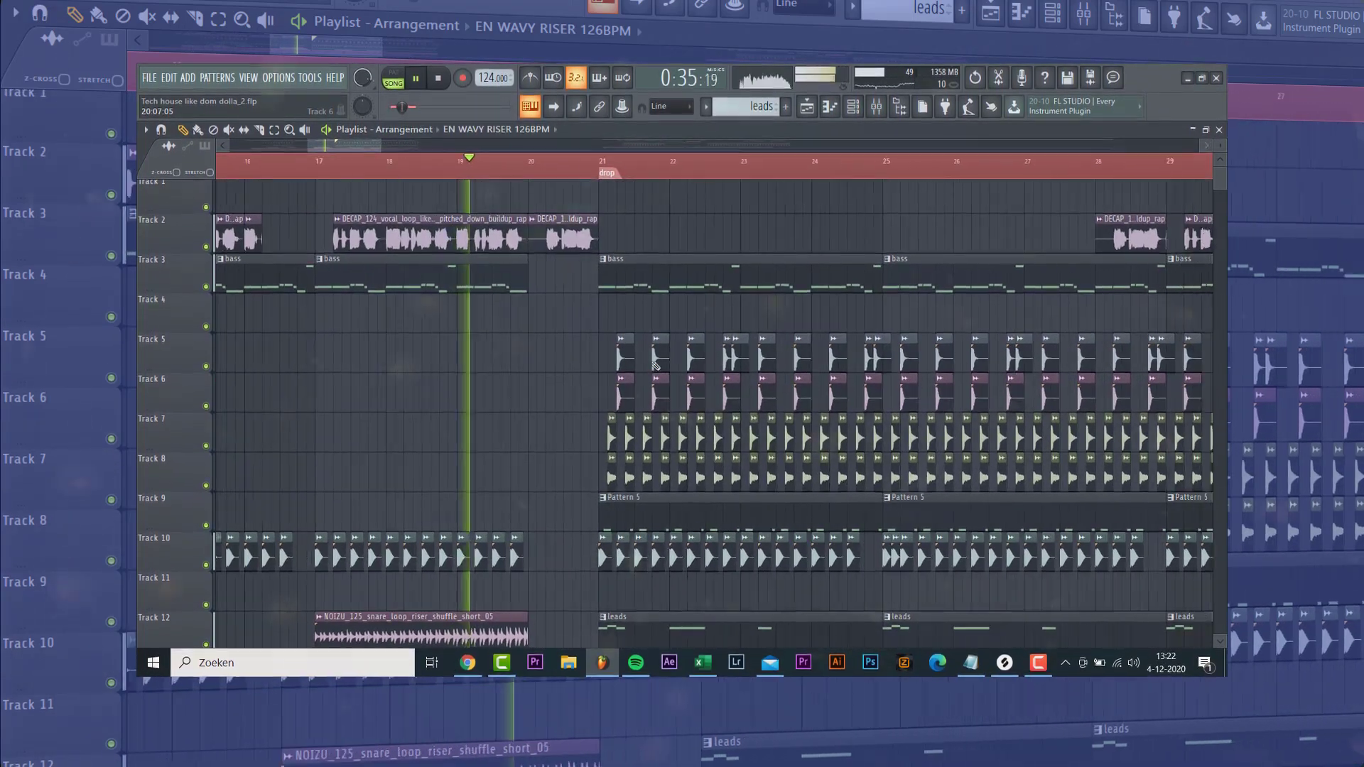
- Follow playback from the end of the build through the 16-bar drop, examining the clips on all tracks up to bar 37
scroll(654, 365, "down", 4)
scroll(655, 379, "down", 1)
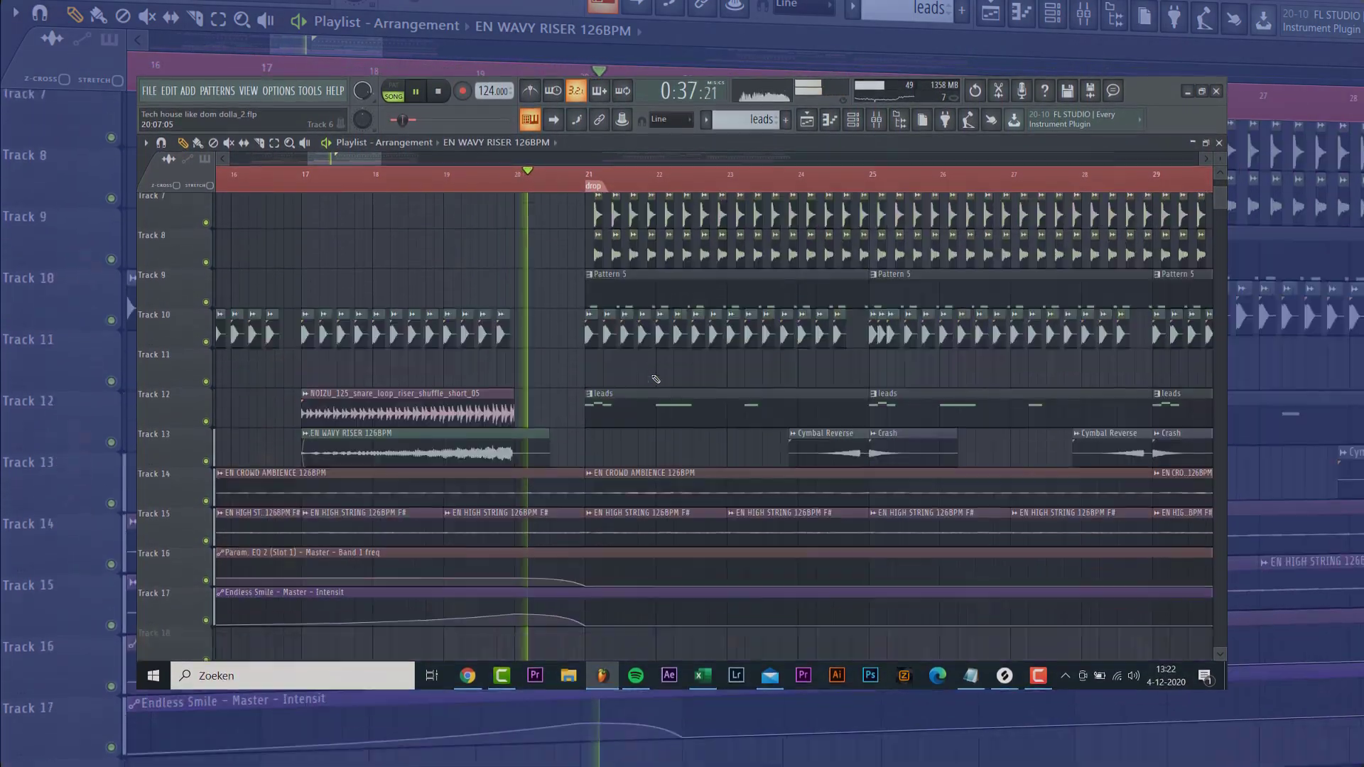
scroll(654, 380, "up", 2)
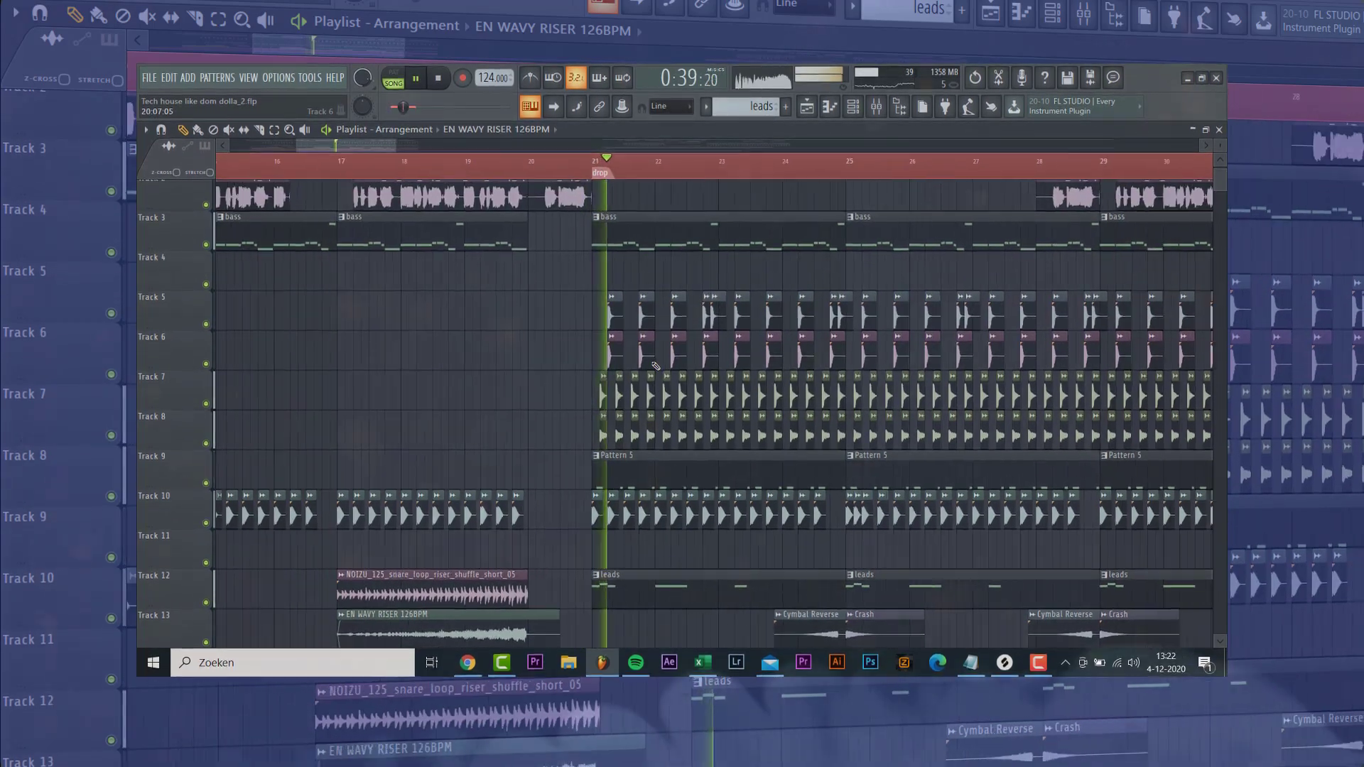
scroll(578, 387, "down", 3)
scroll(502, 390, "up", 2)
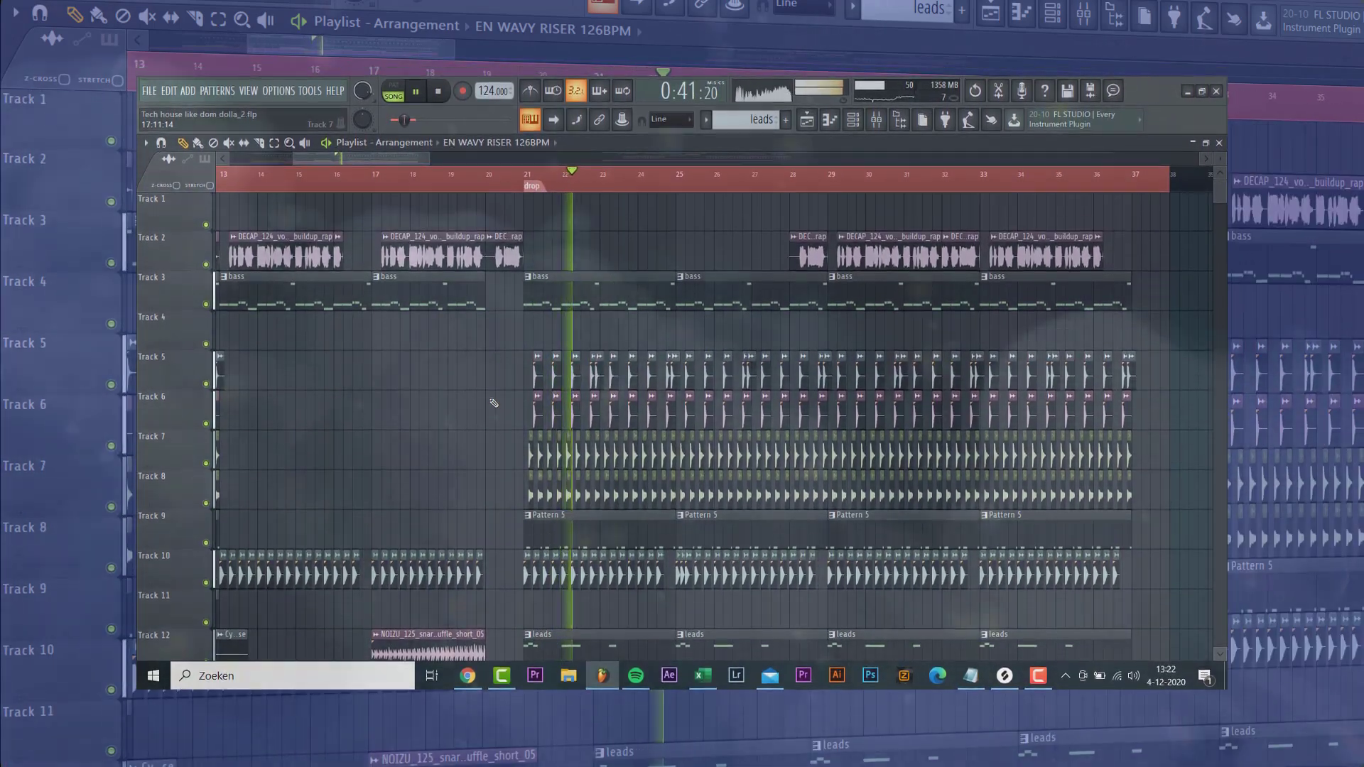
scroll(493, 403, "down", 2)
scroll(494, 403, "down", 1)
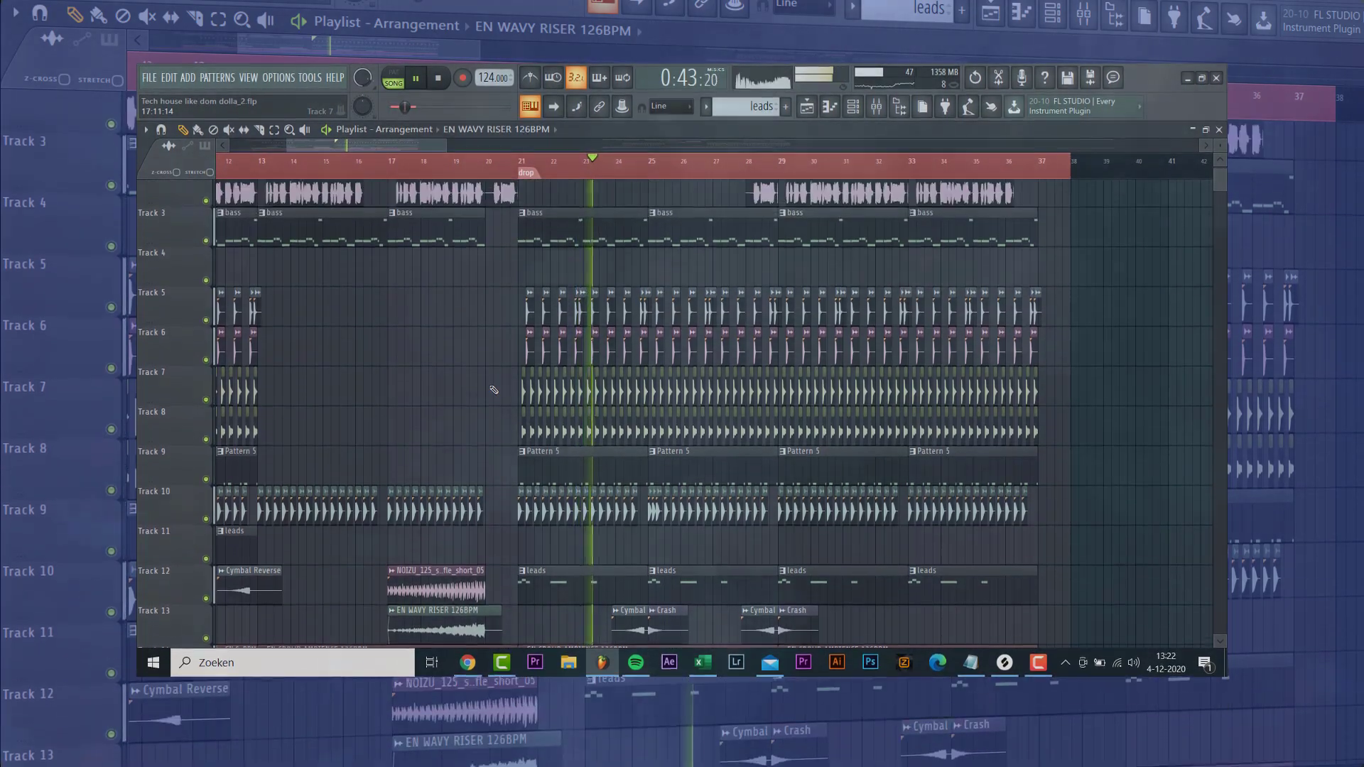
scroll(494, 390, "up", 1)
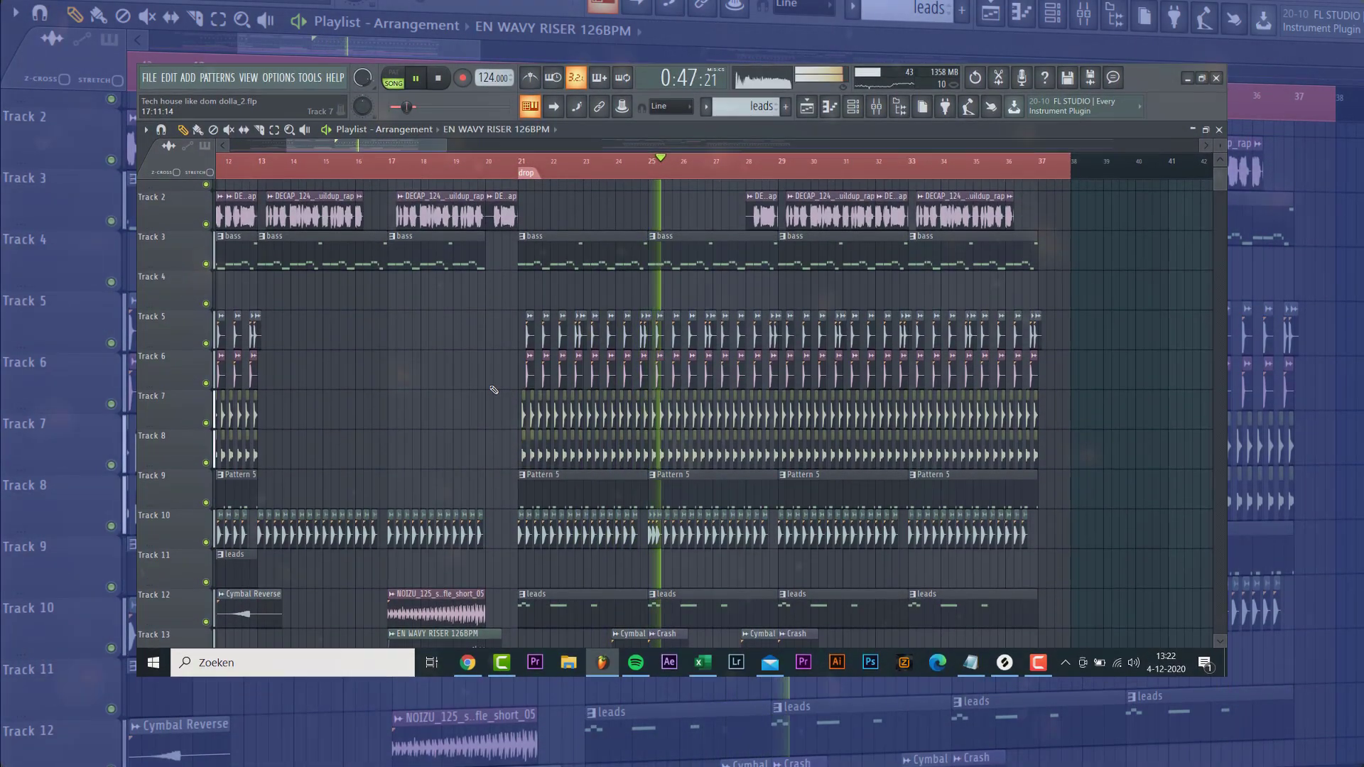
scroll(493, 389, "right", 2)
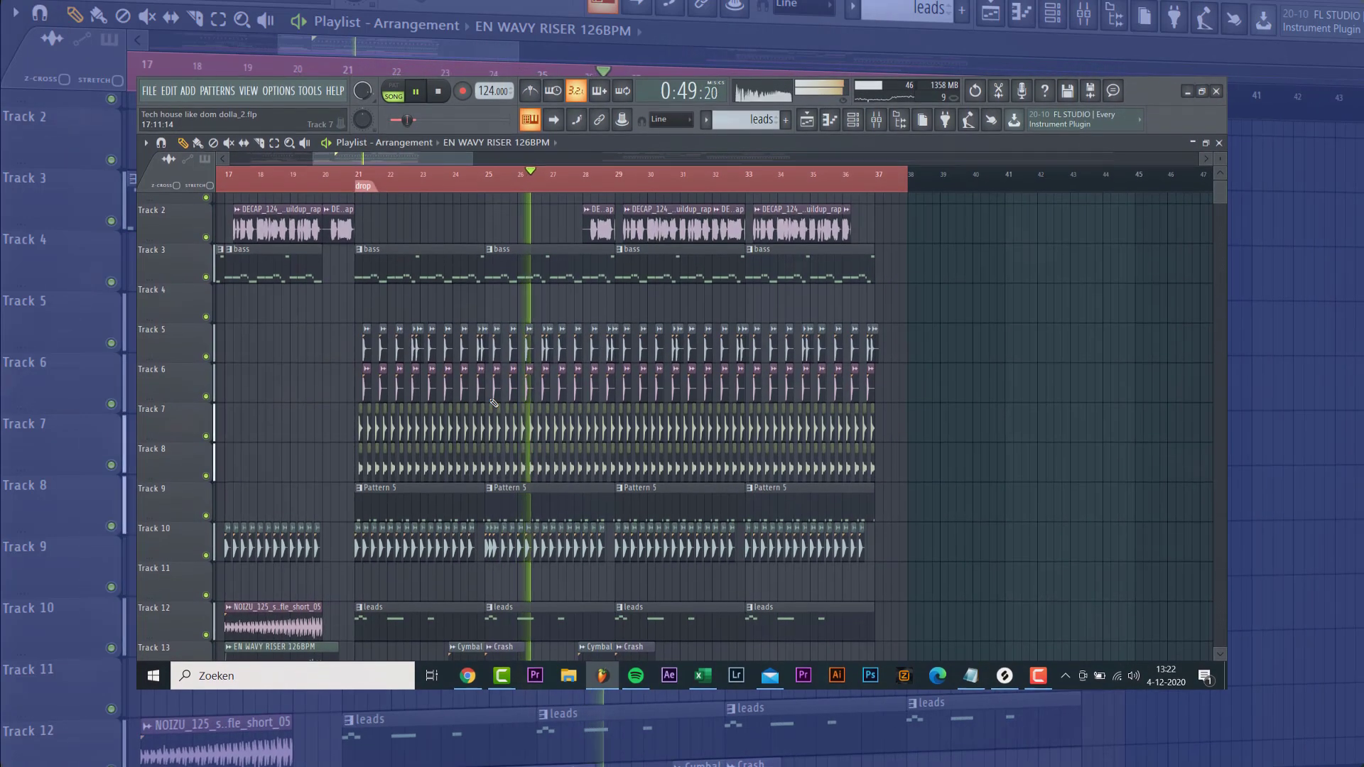
scroll(494, 402, "up", 1)
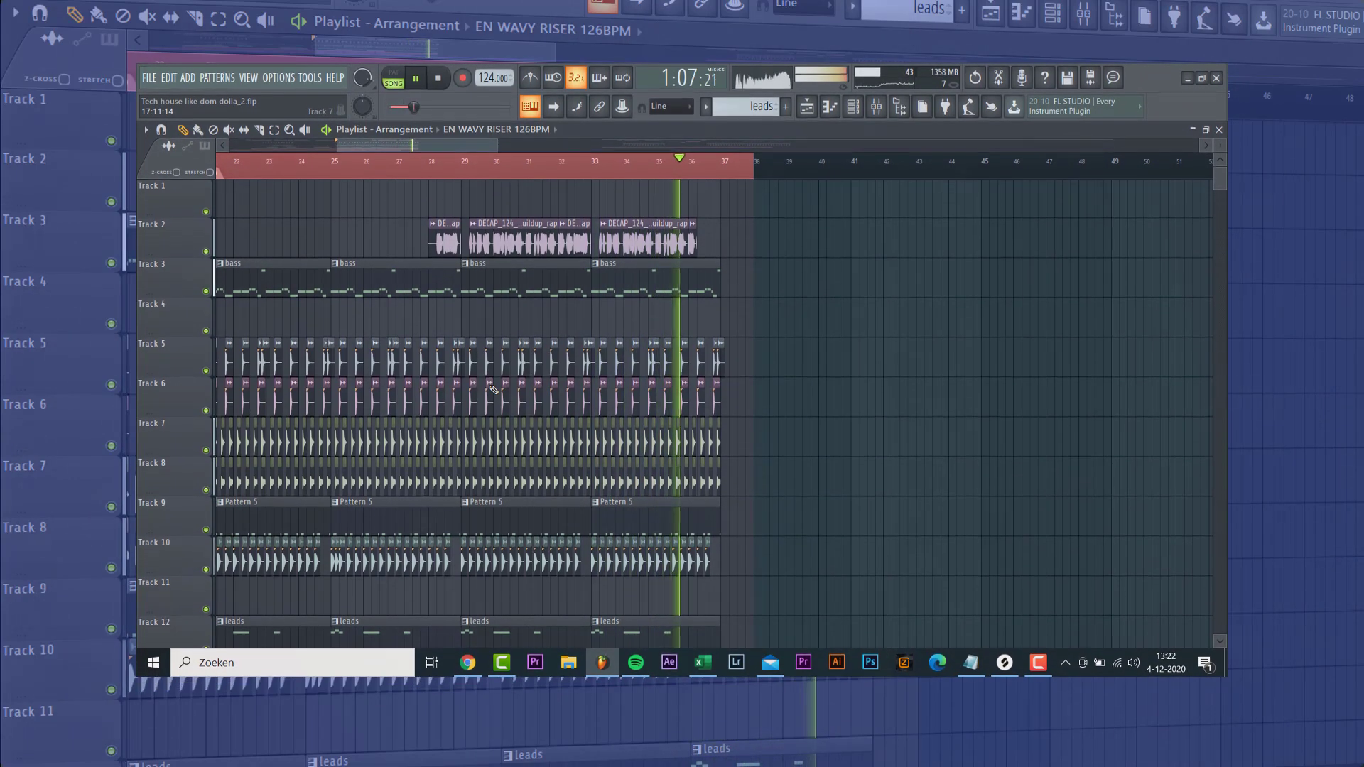
scroll(494, 389, "down", 2)
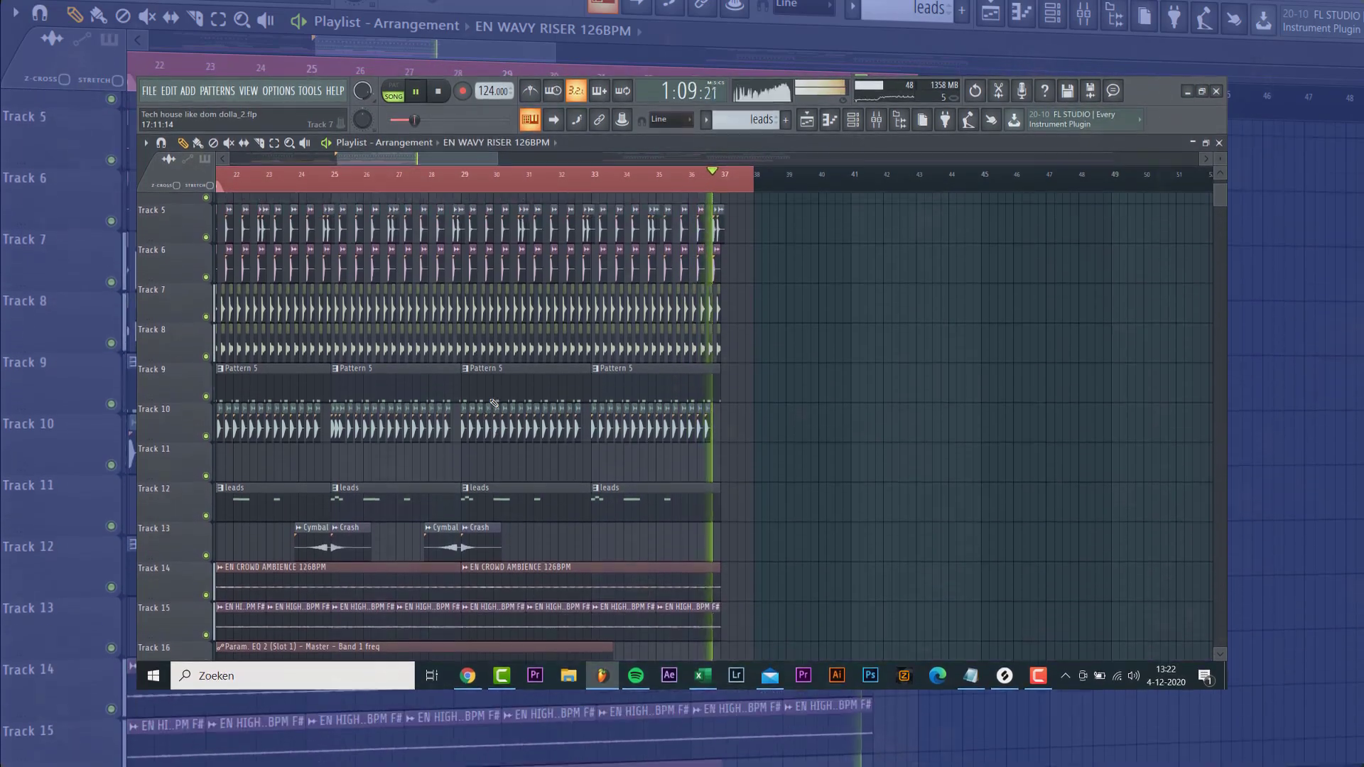